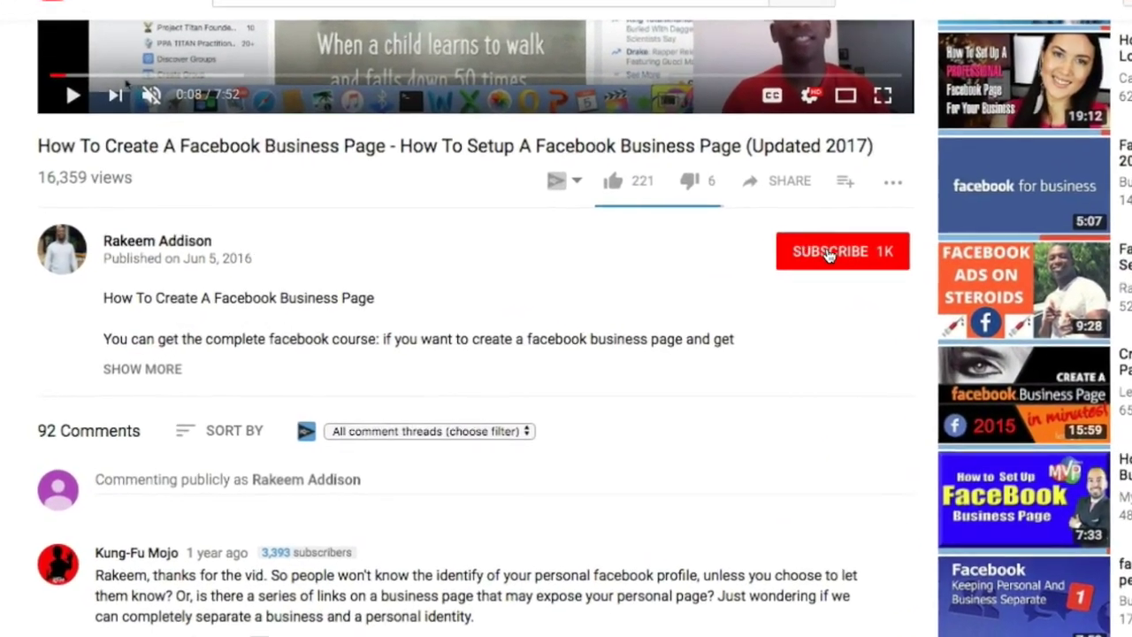
Subscribe to the video's channel and turn on its notifications
left_click(709, 342)
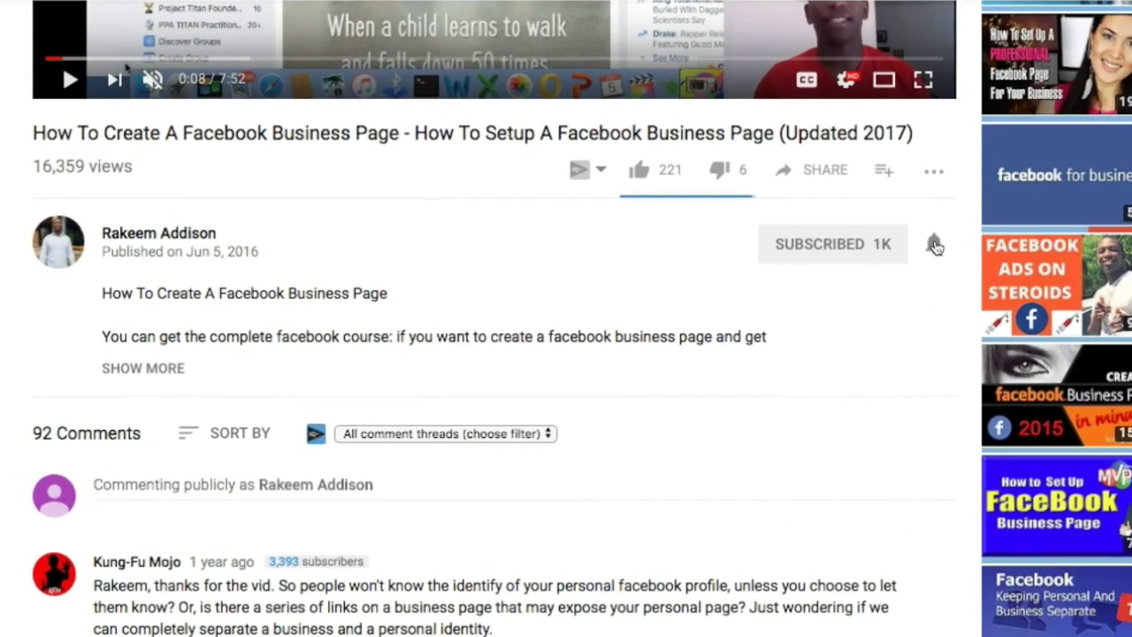
left_click(934, 245)
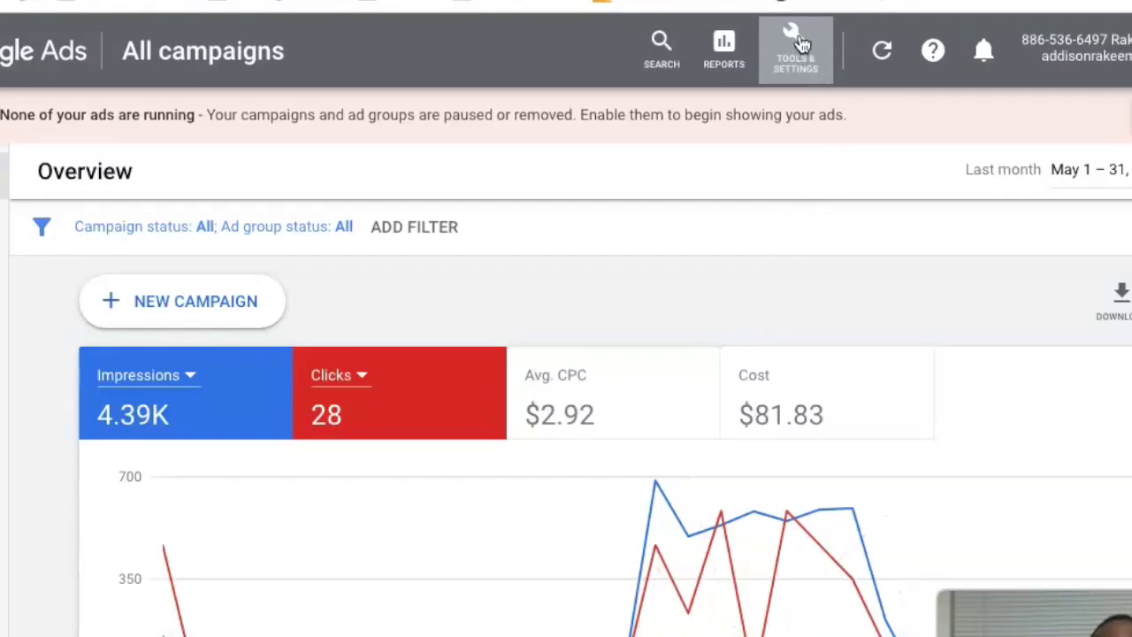
Switch to Google Ads, open the conversion actions under measurement, and start a new conversion action that tracks a website
left_click(801, 44)
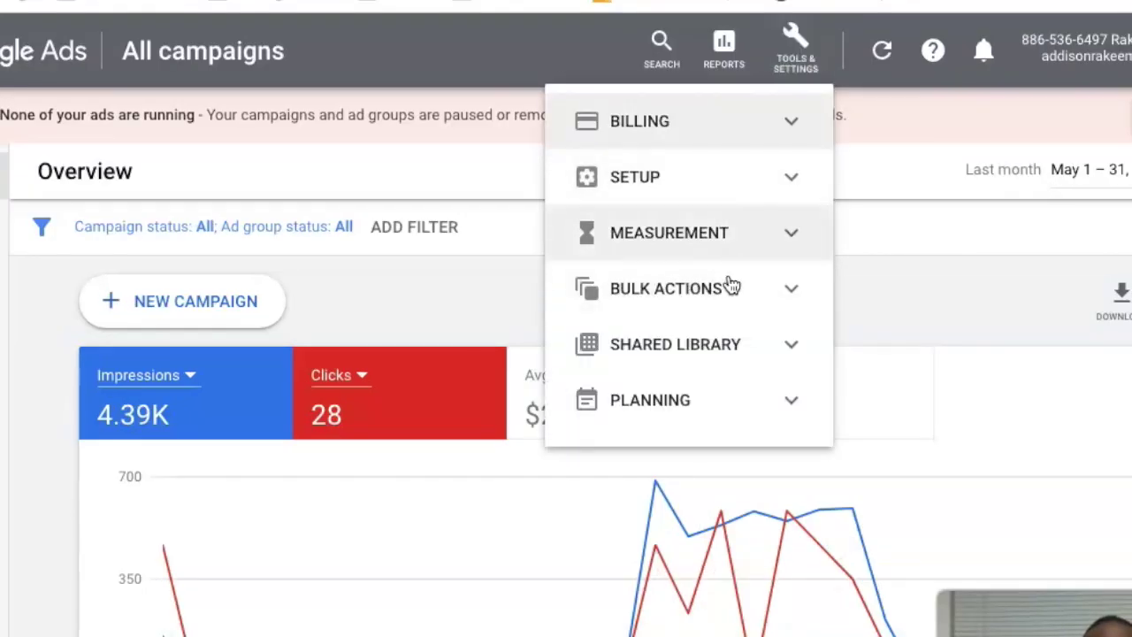
left_click(757, 242)
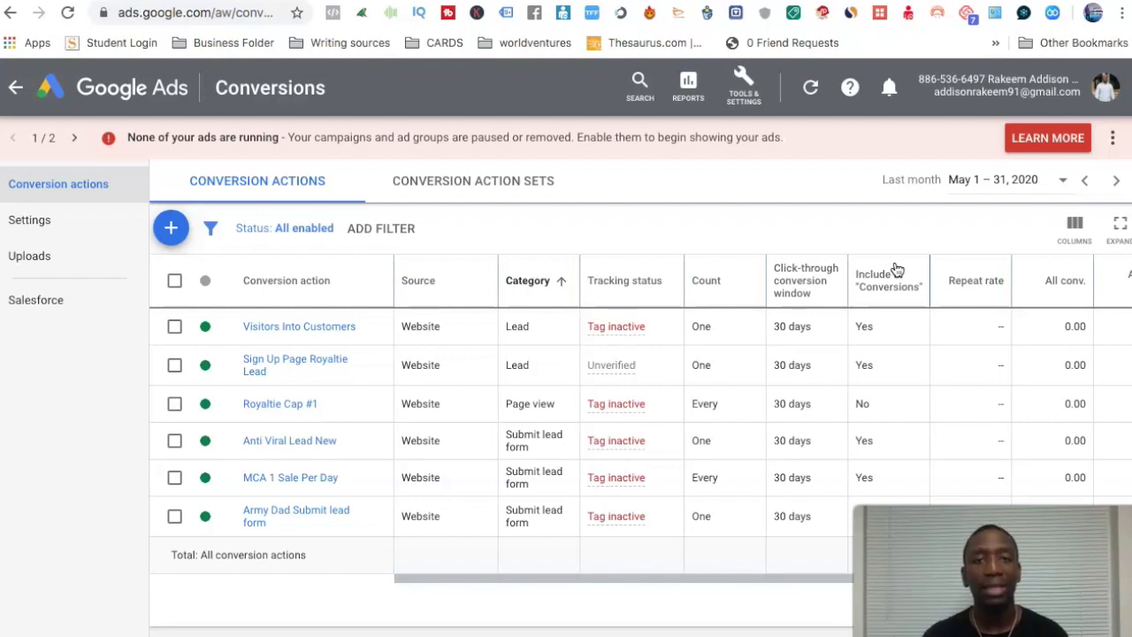
left_click(171, 228)
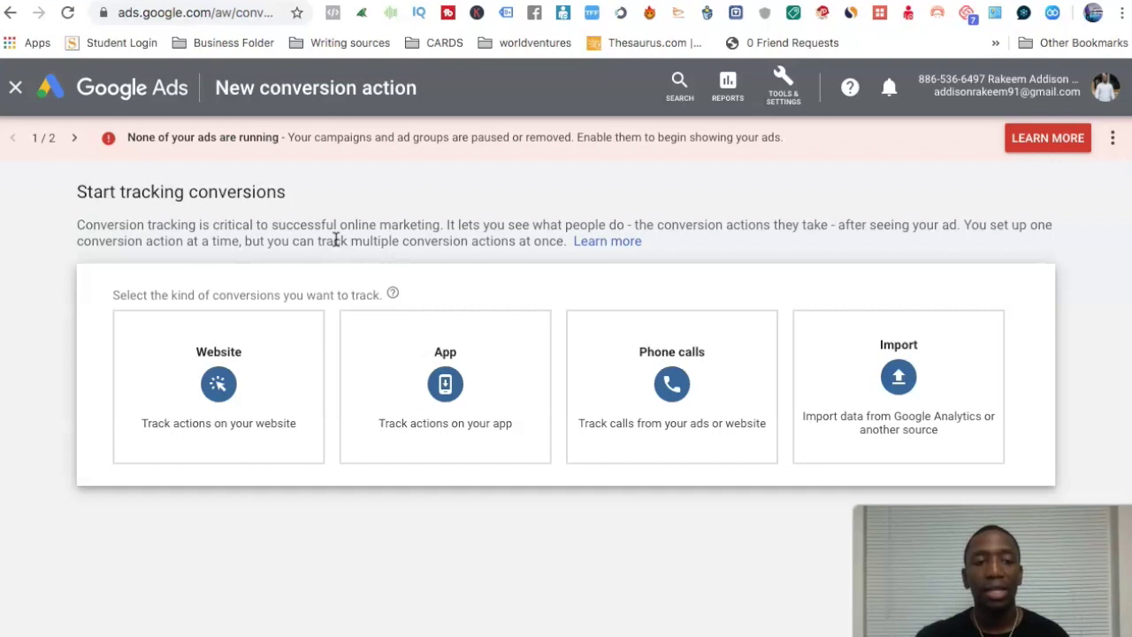
mouse_move(177, 344)
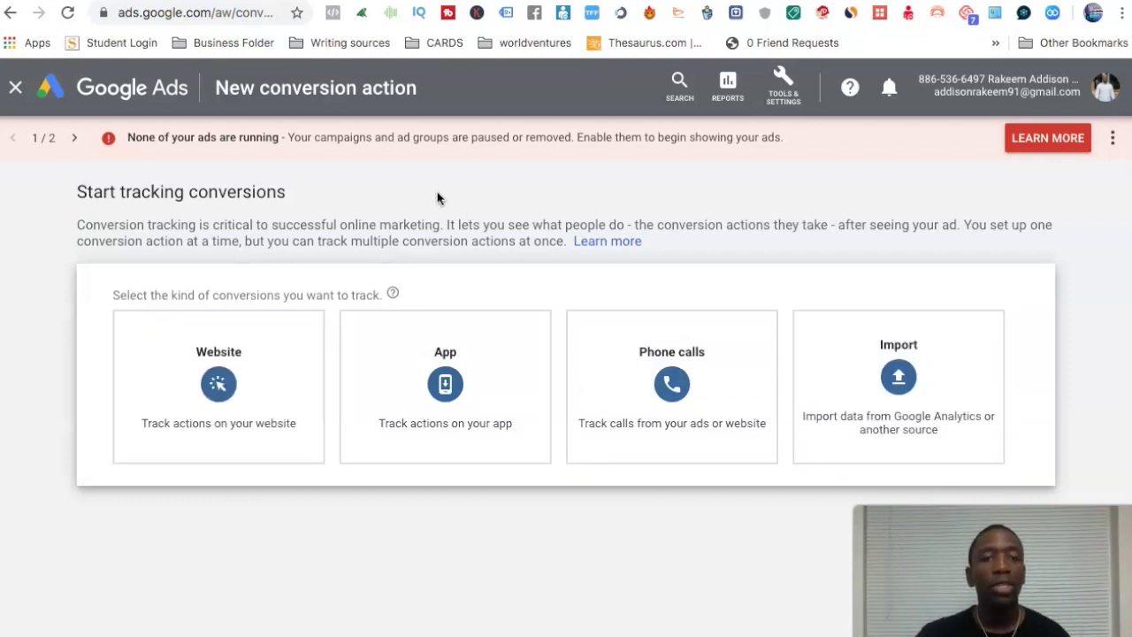
left_click(218, 382)
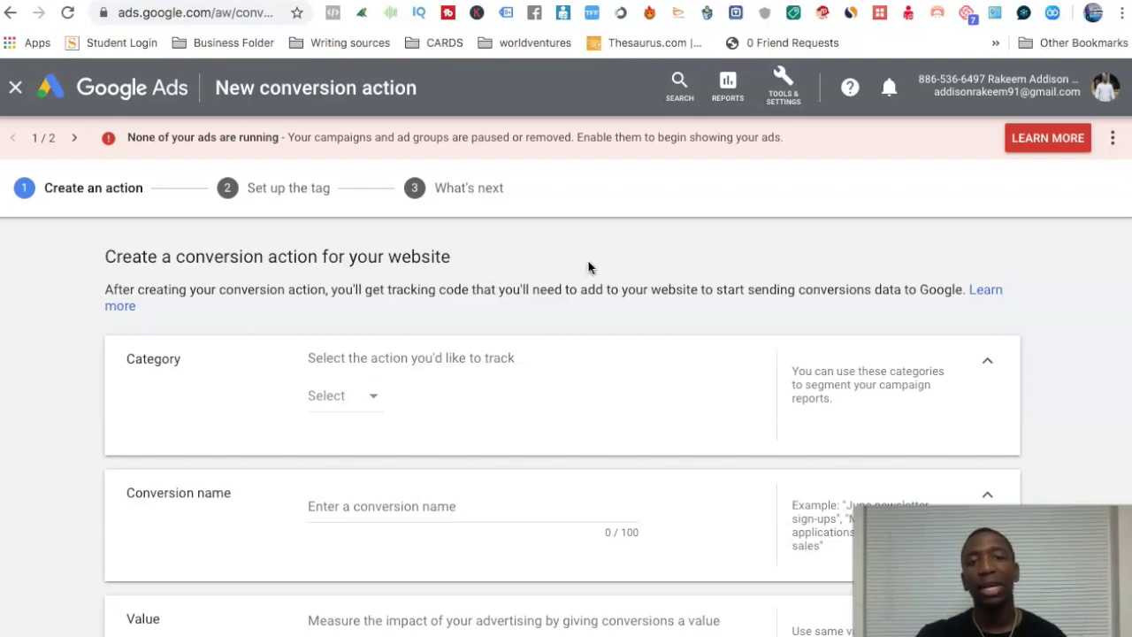
Set the new conversion action's category to Submit lead form
scroll(588, 265, "down", 2)
scroll(589, 265, "up", 2)
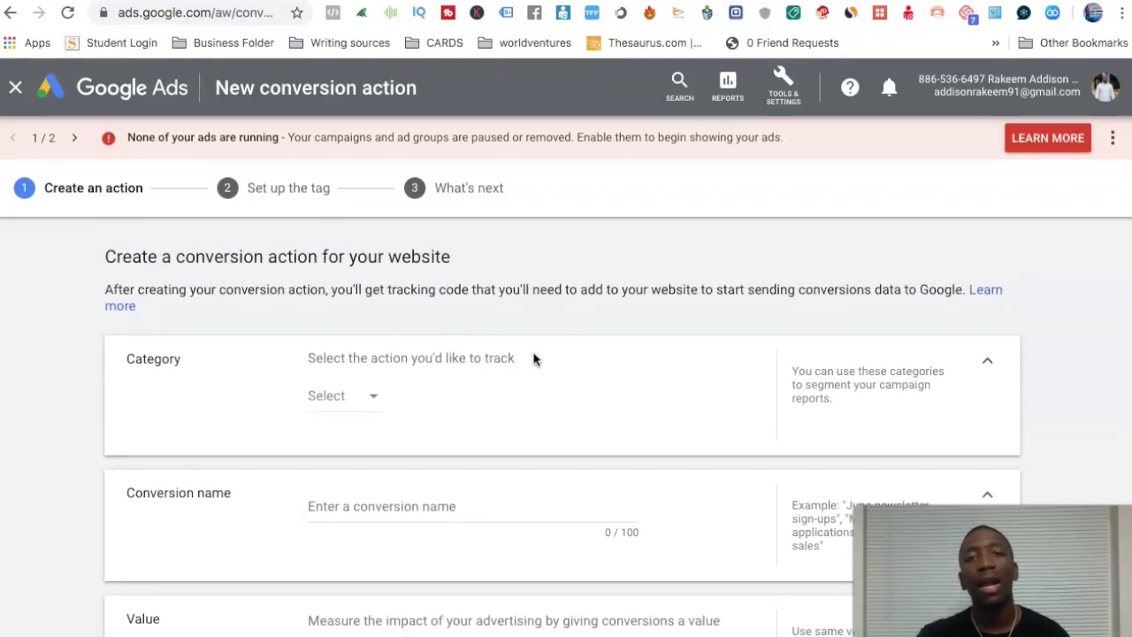
left_click(375, 396)
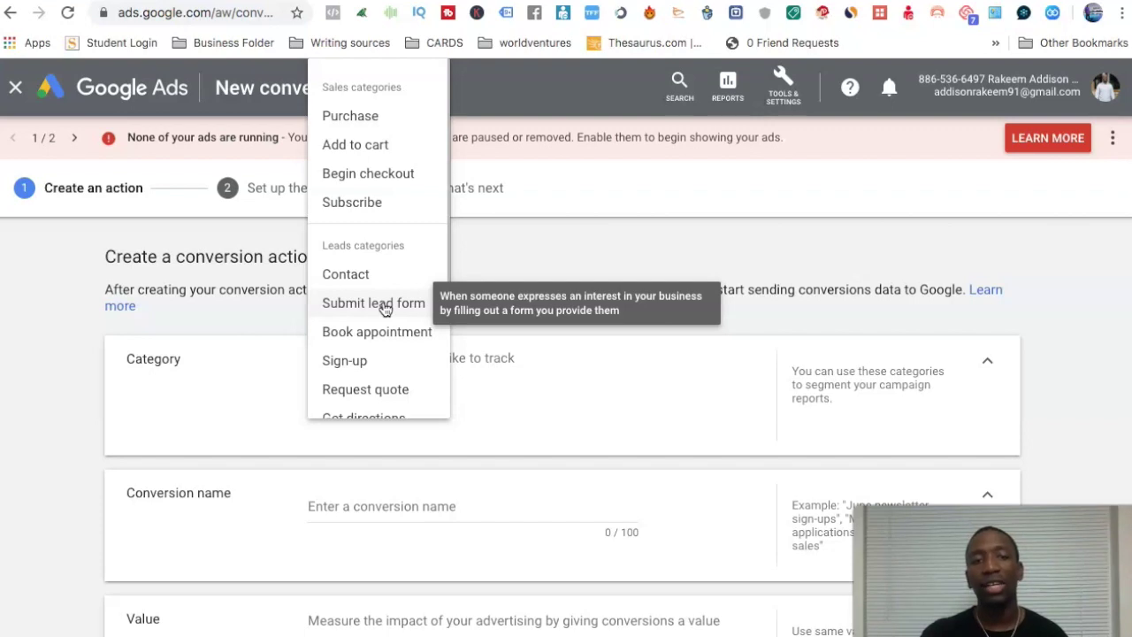
left_click(654, 257)
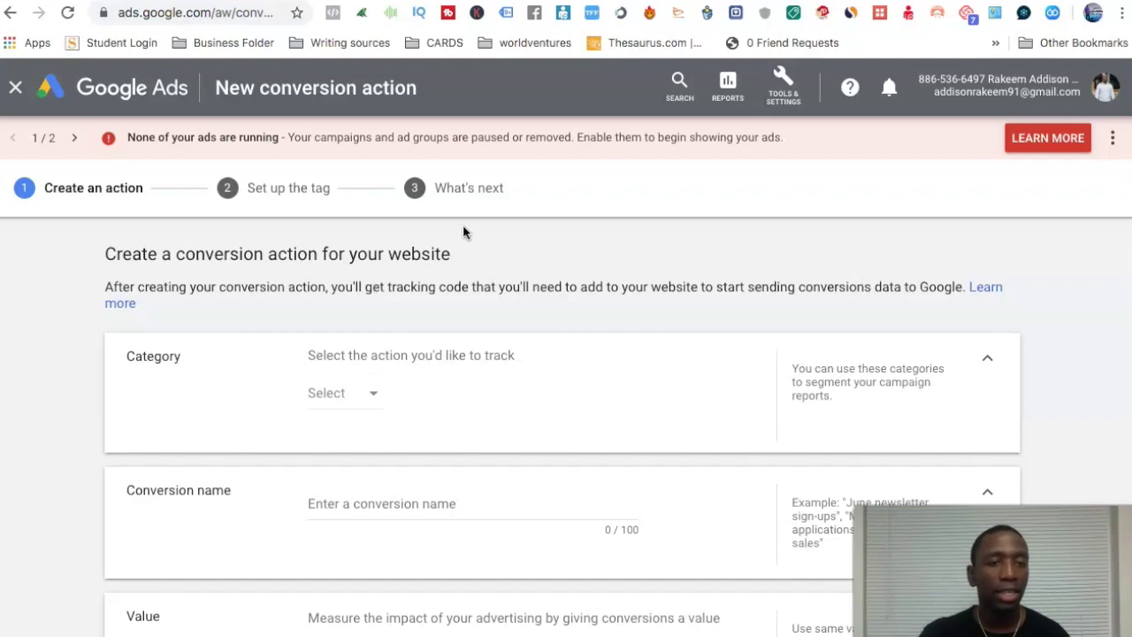
scroll(463, 232, "down", 1)
left_click(373, 345)
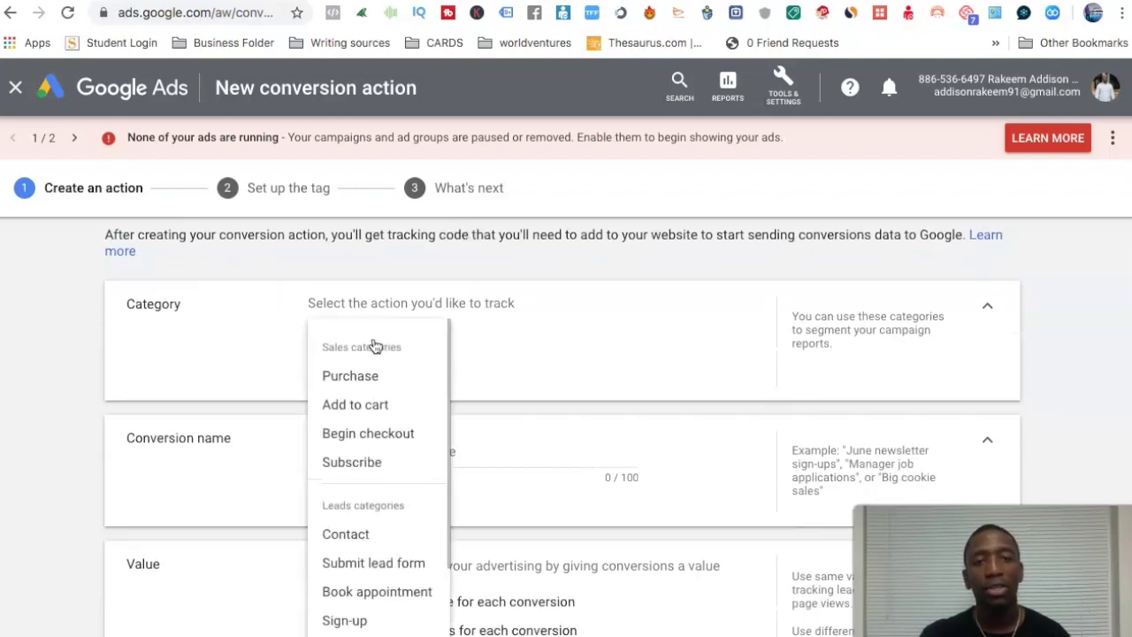
left_click(412, 566)
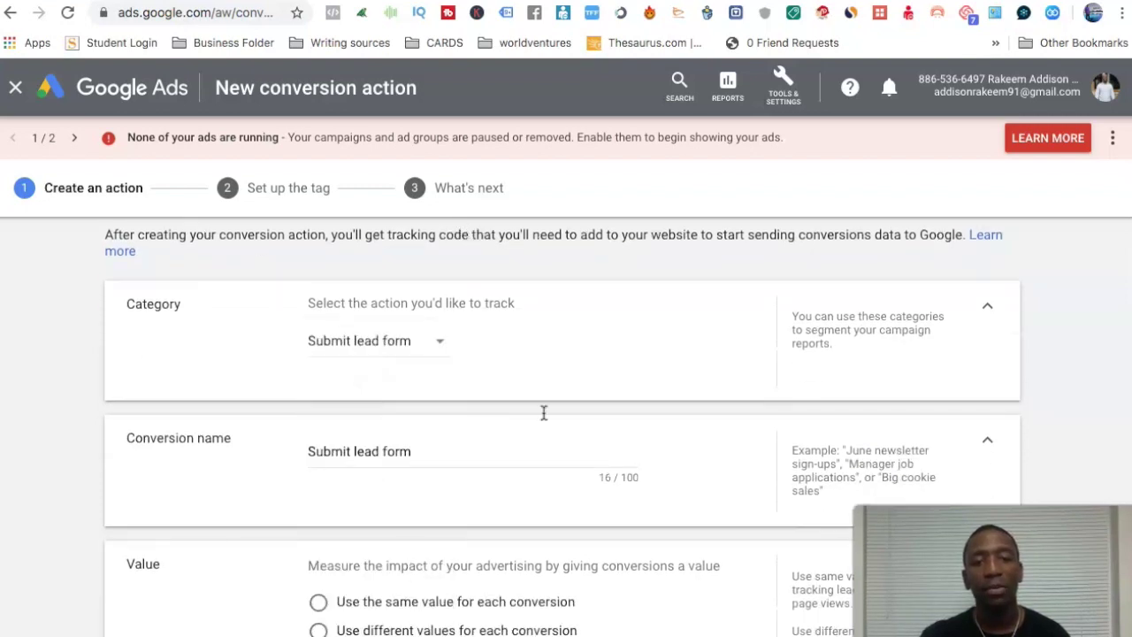
Rename the conversion as "Bombshell Submit lead form"
scroll(741, 344, "down", 1)
scroll(741, 344, "down", 1)
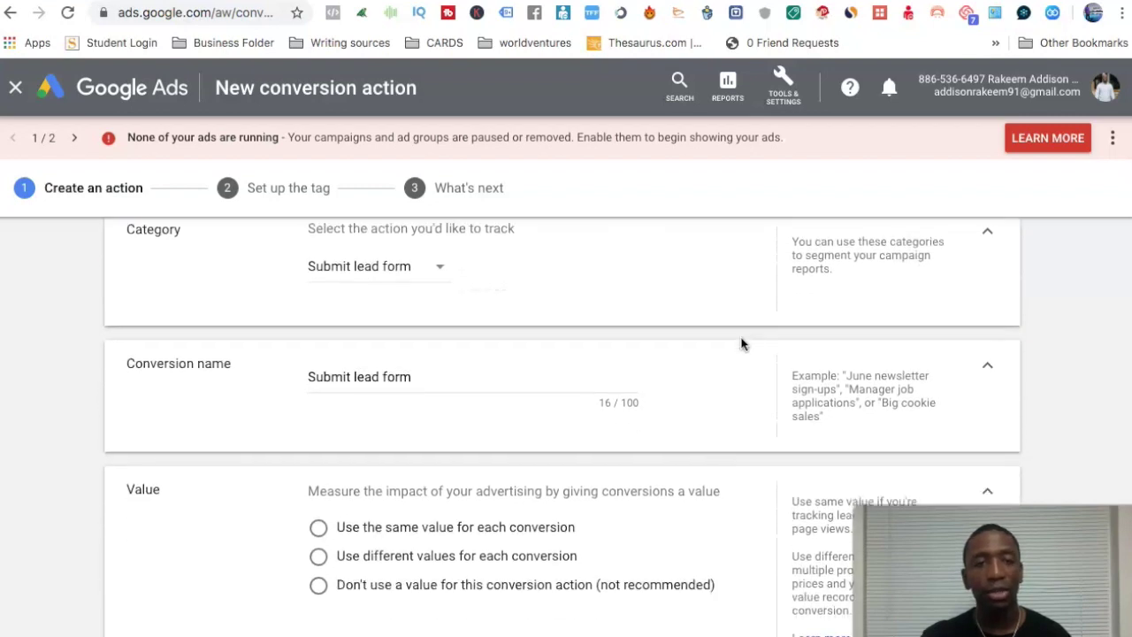
triple_click(399, 374)
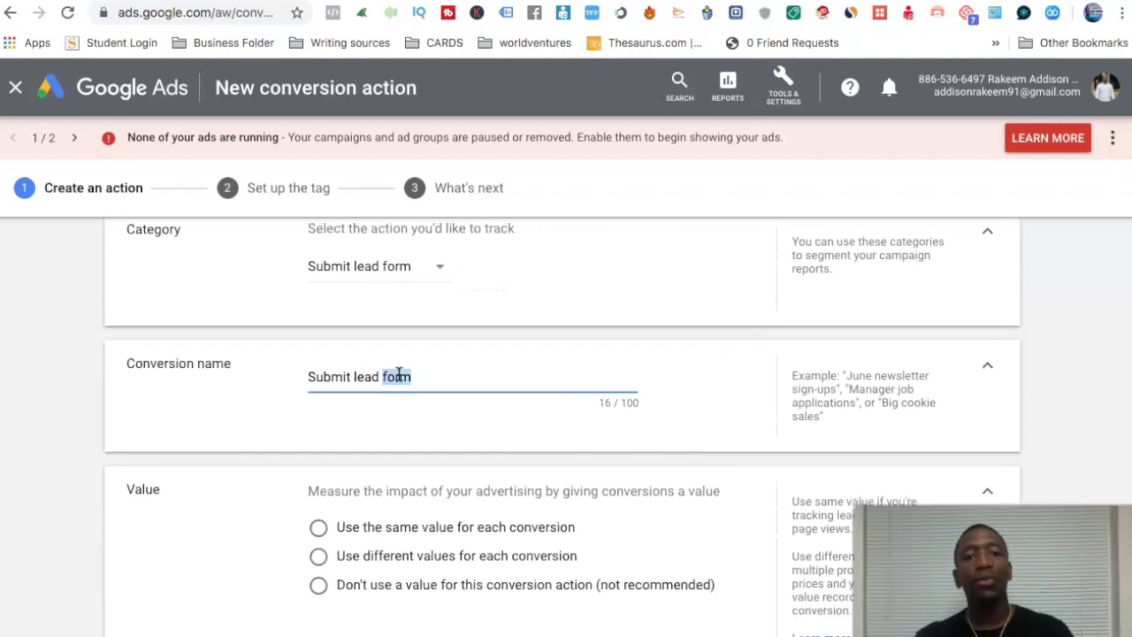
left_click(307, 378)
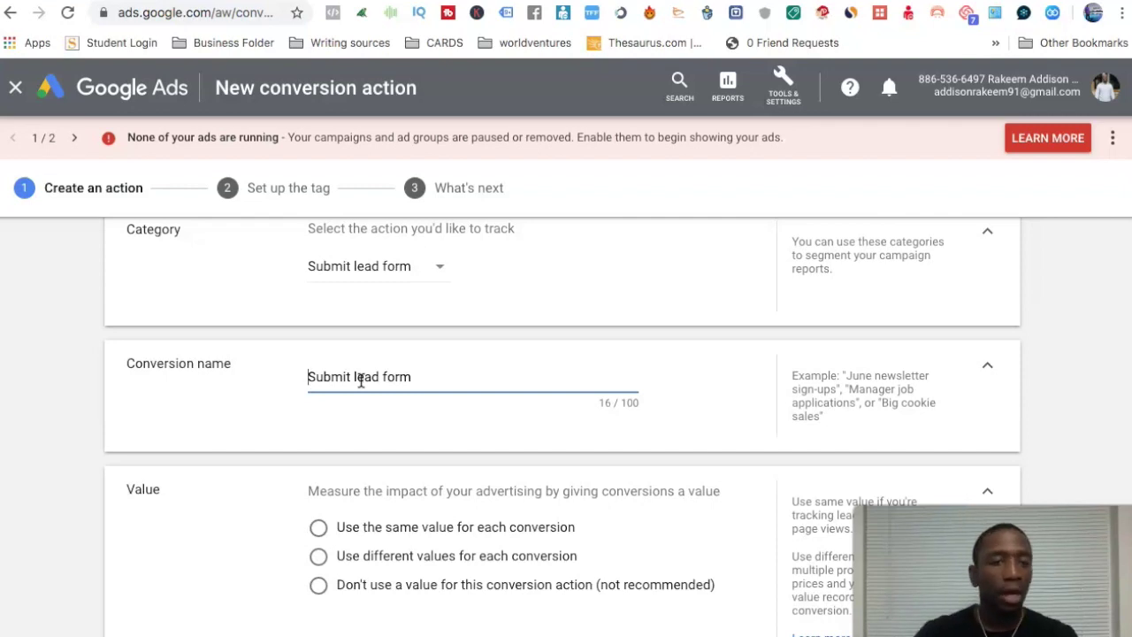
type("Bombshe")
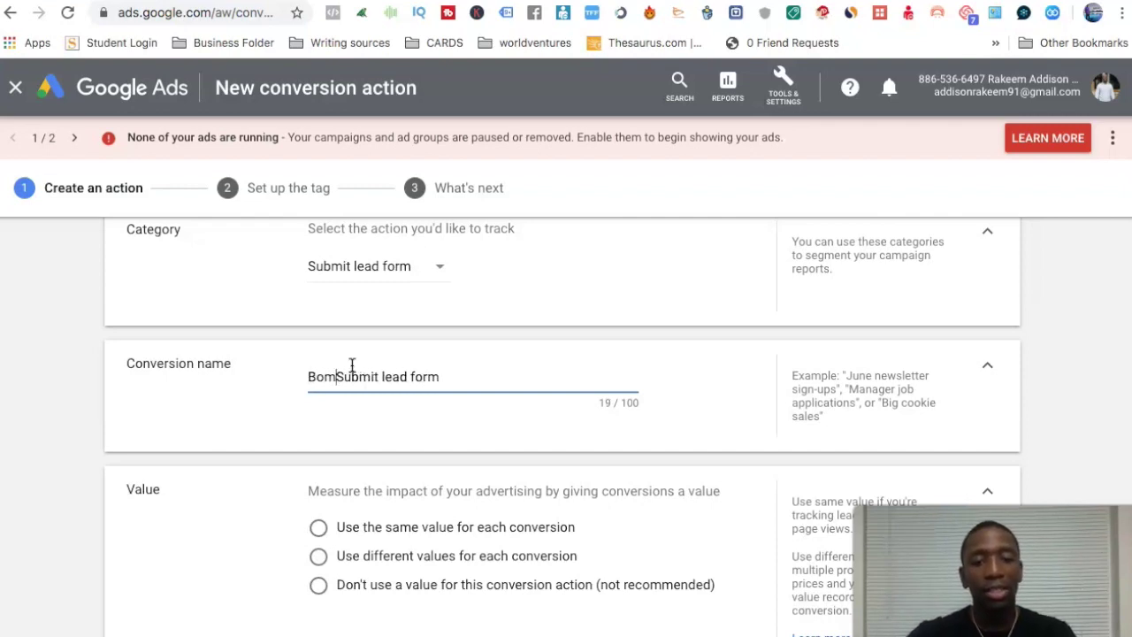
type("ll")
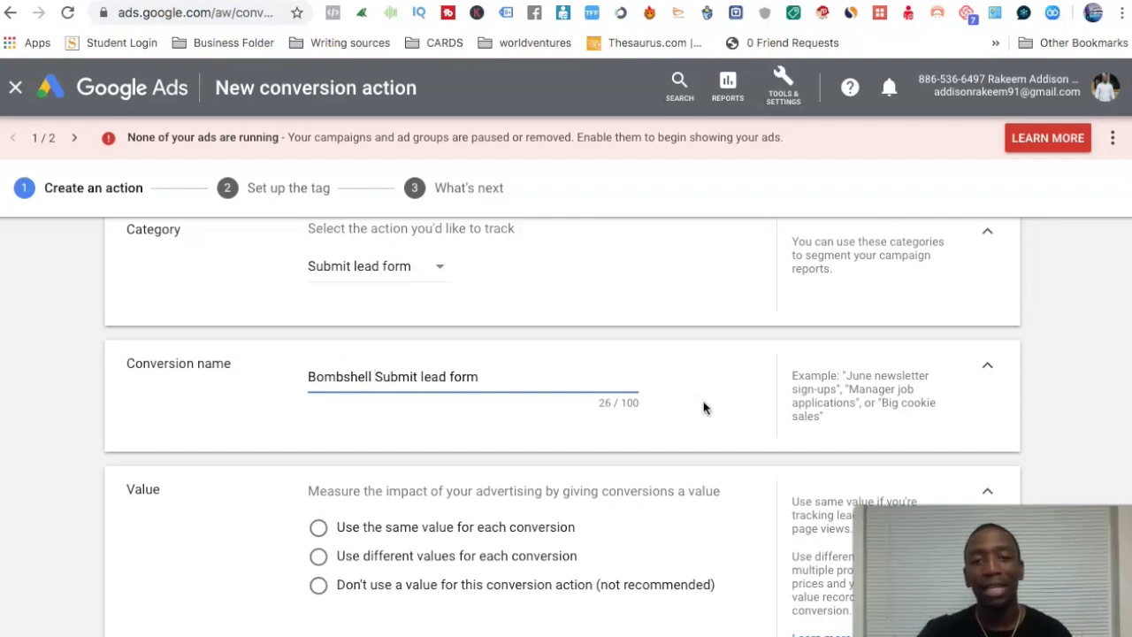
Set the conversion value option to not use a value for this conversion action
scroll(704, 407, "down", 2)
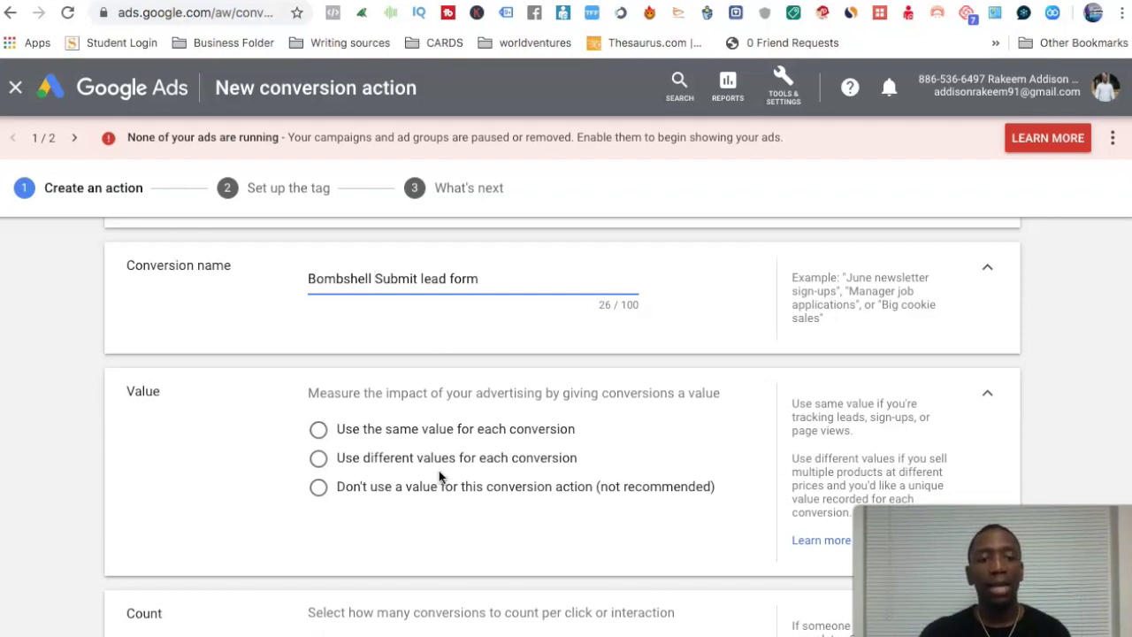
left_click(318, 490)
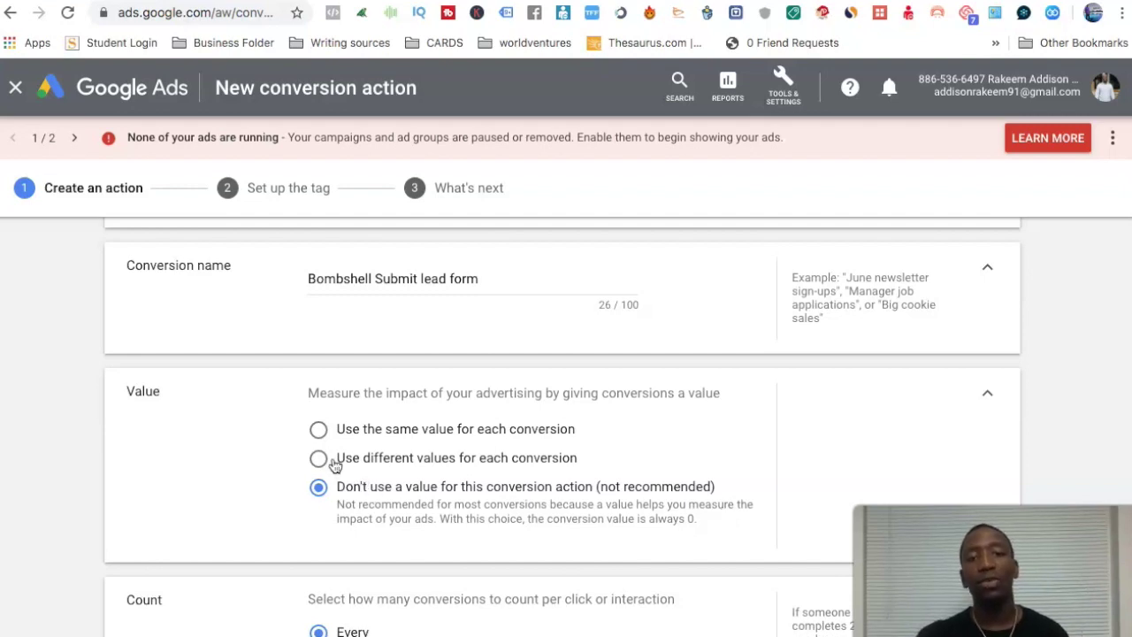
left_click(318, 430)
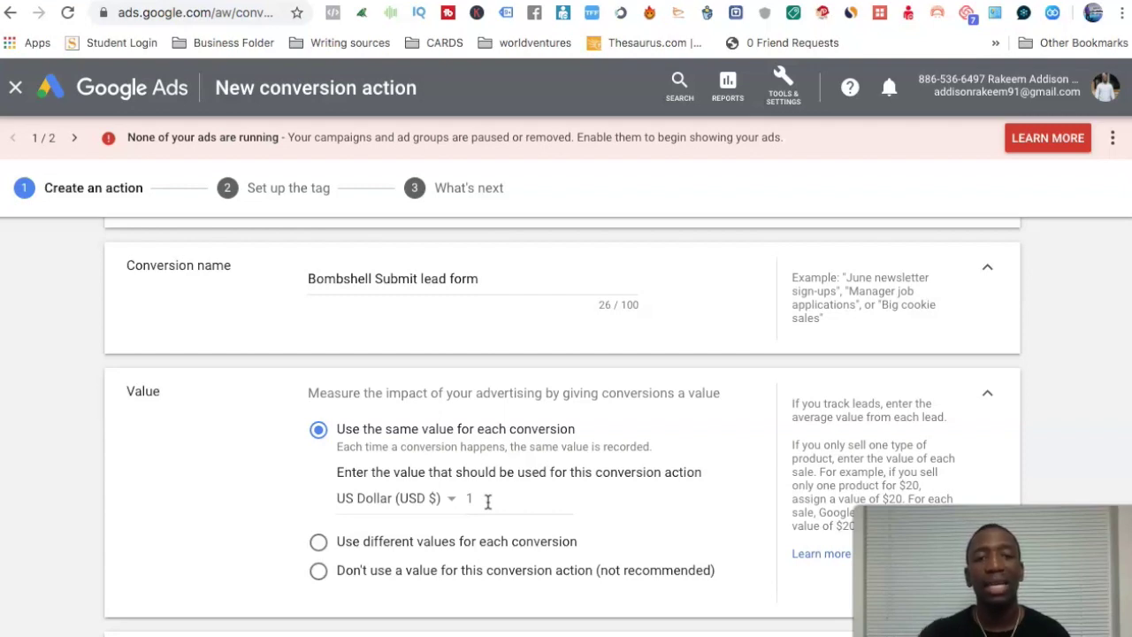
left_click(319, 570)
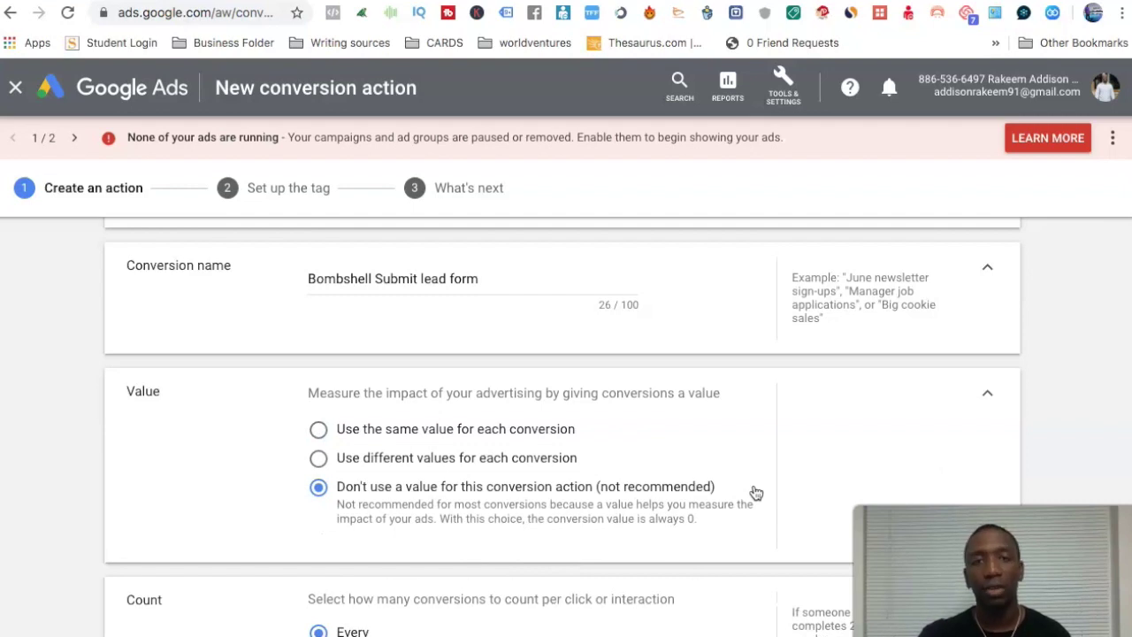
Set the count to One conversion per click or interaction
scroll(756, 493, "down", 3)
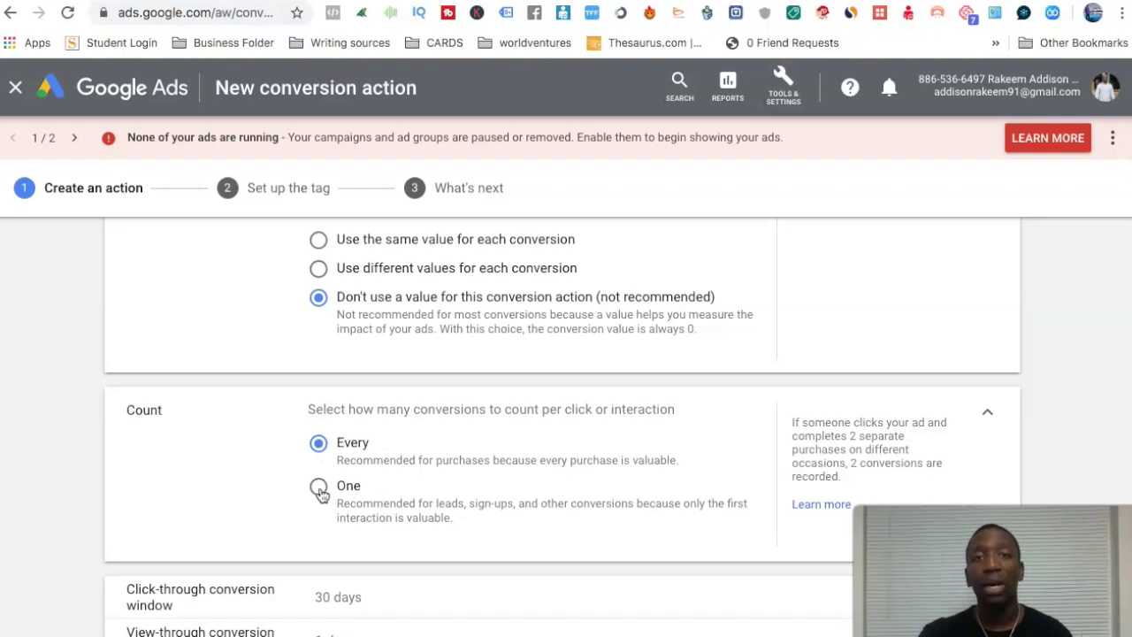
left_click(319, 488)
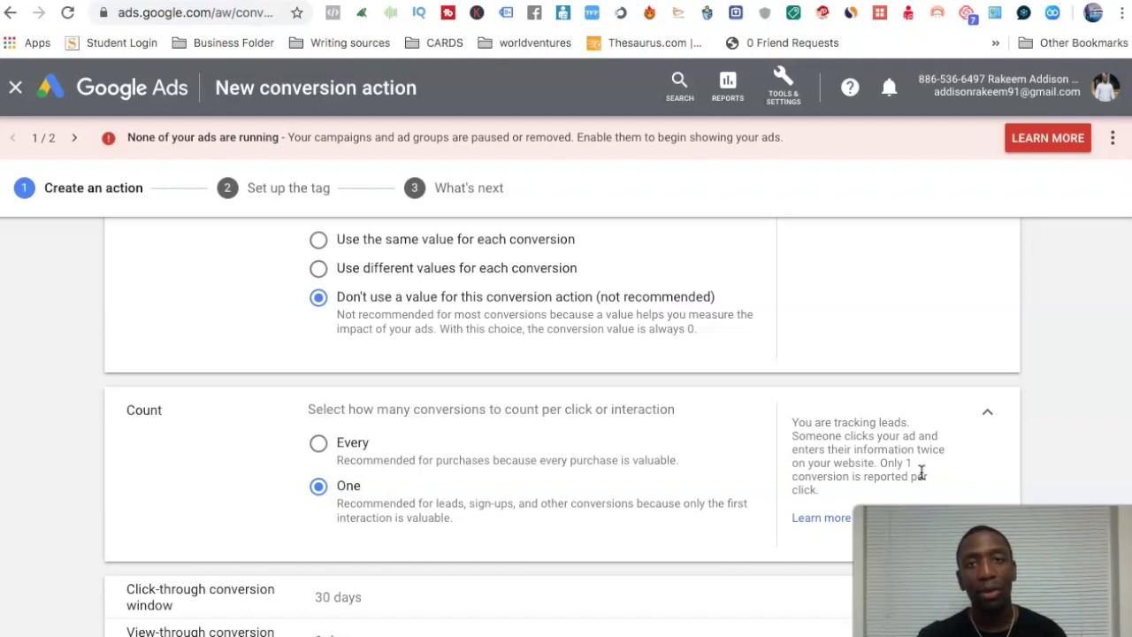
left_click(319, 444)
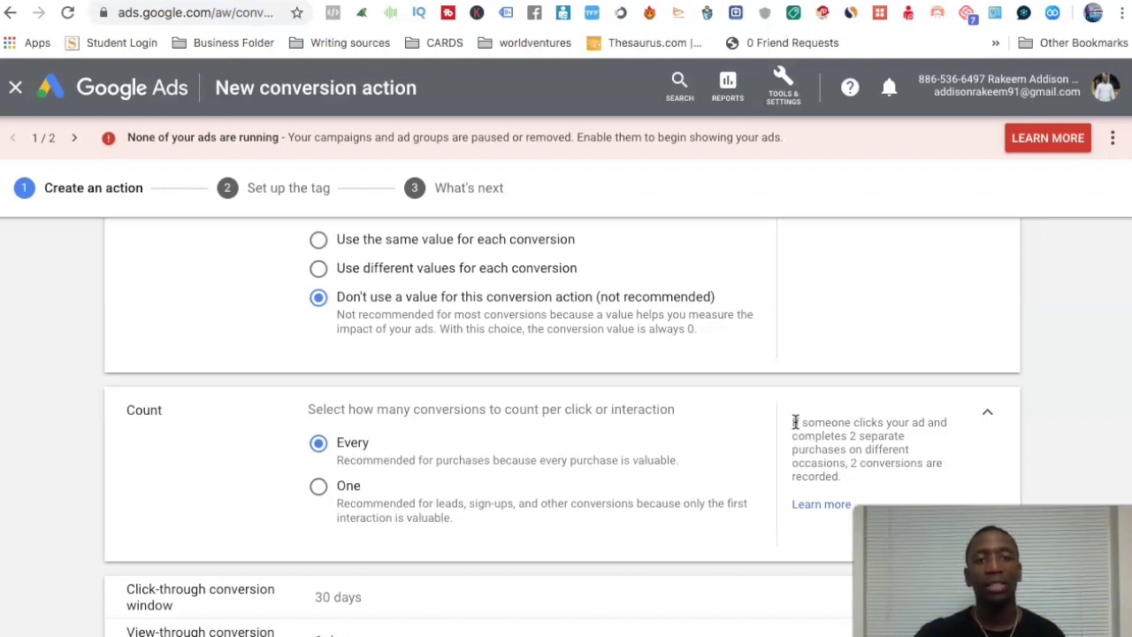
left_click(318, 487)
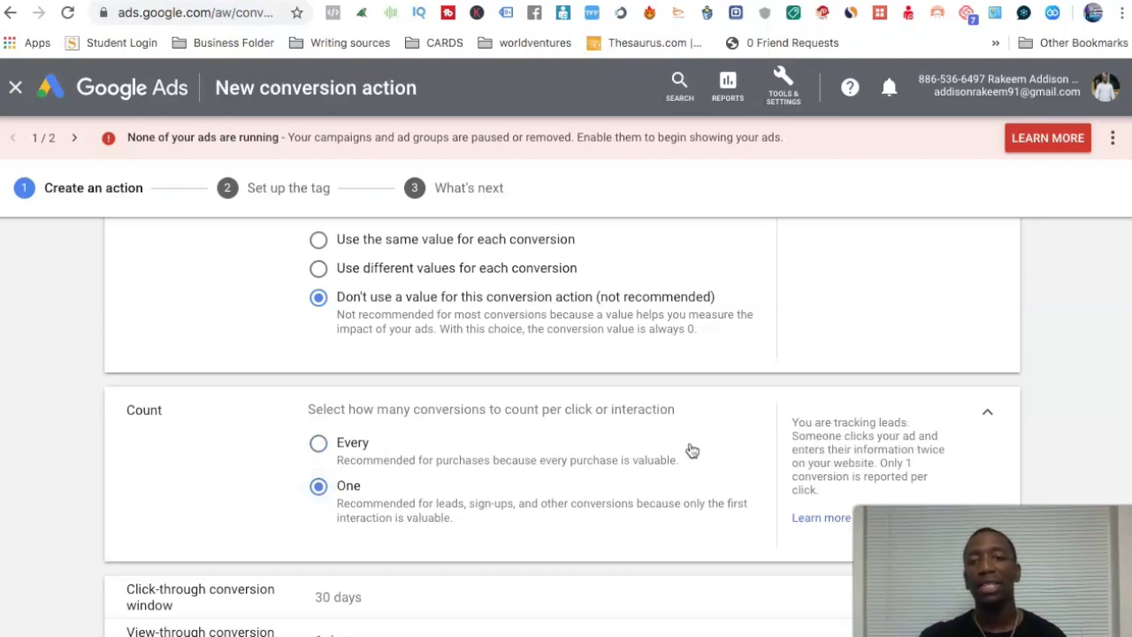
Examine the click-through conversion window's duration choices and expand the view-through conversion window settings
scroll(688, 450, "down", 2)
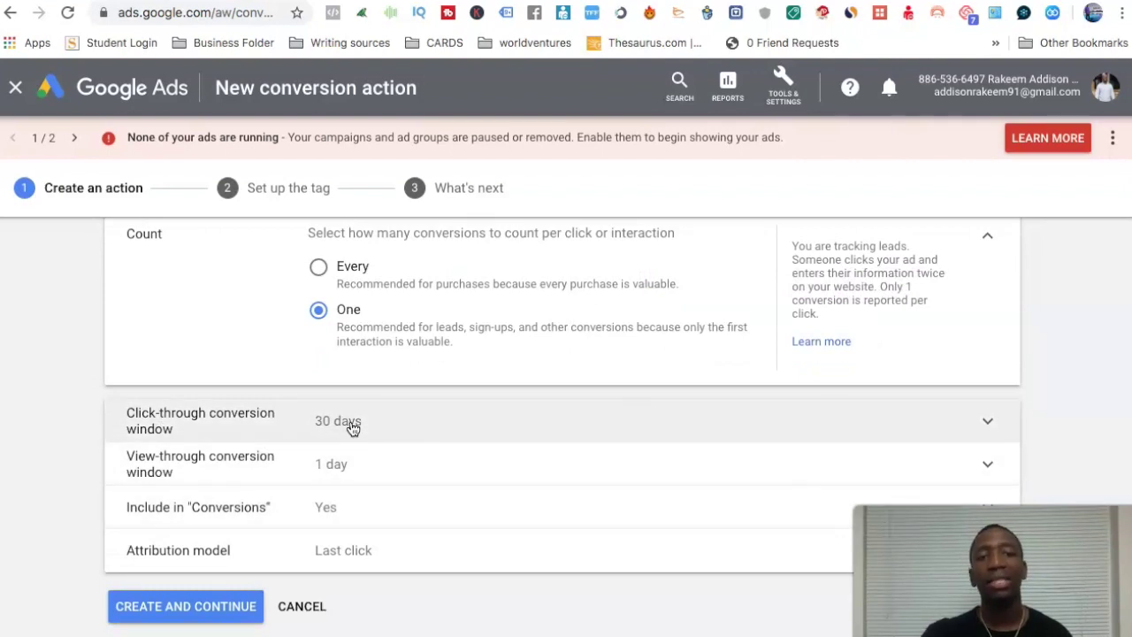
left_click(353, 428)
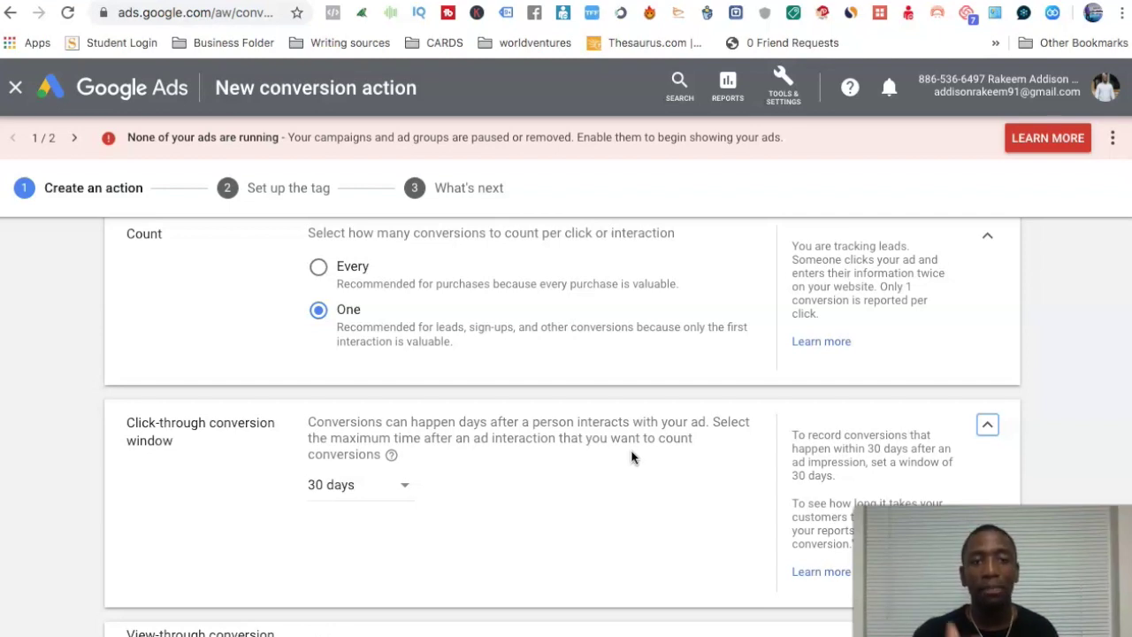
left_click(411, 487)
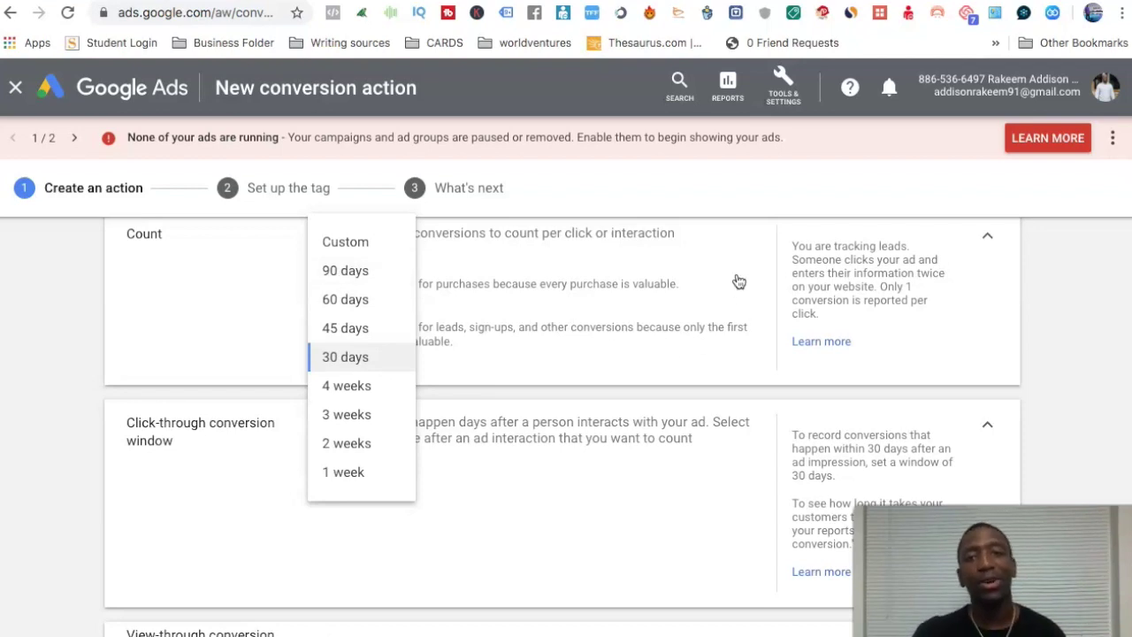
left_click(771, 408)
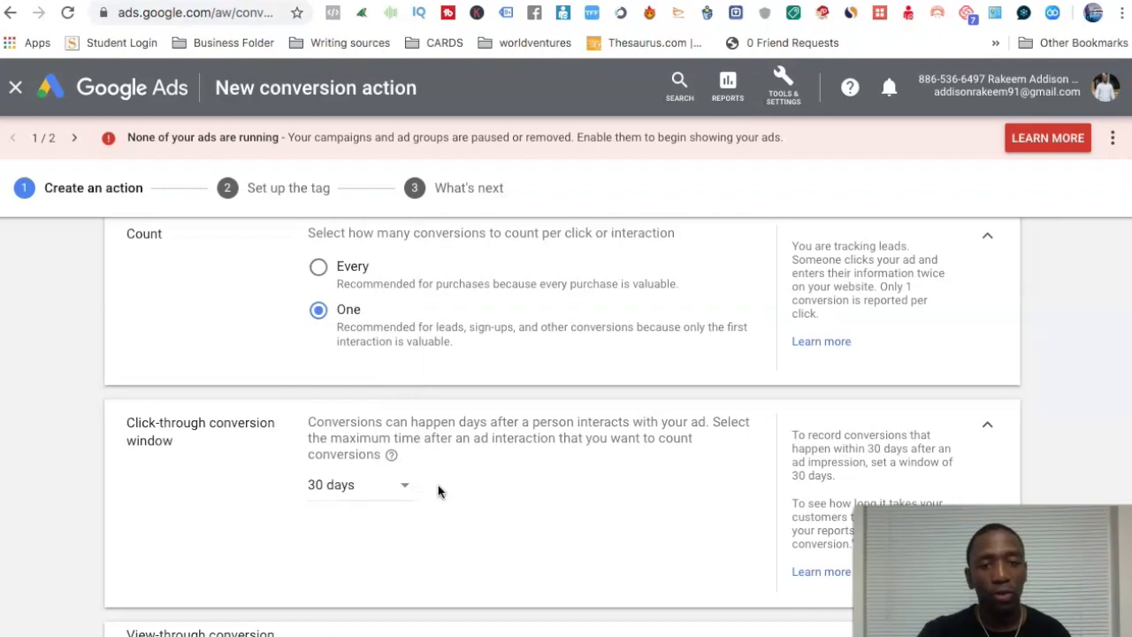
scroll(701, 434, "down", 3)
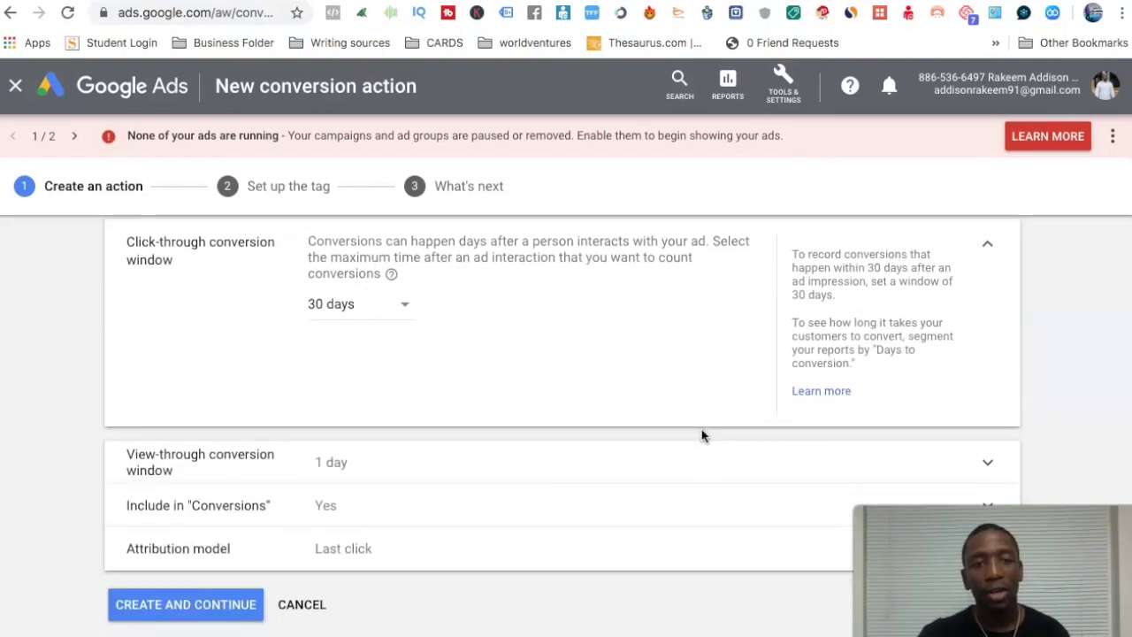
left_click(419, 468)
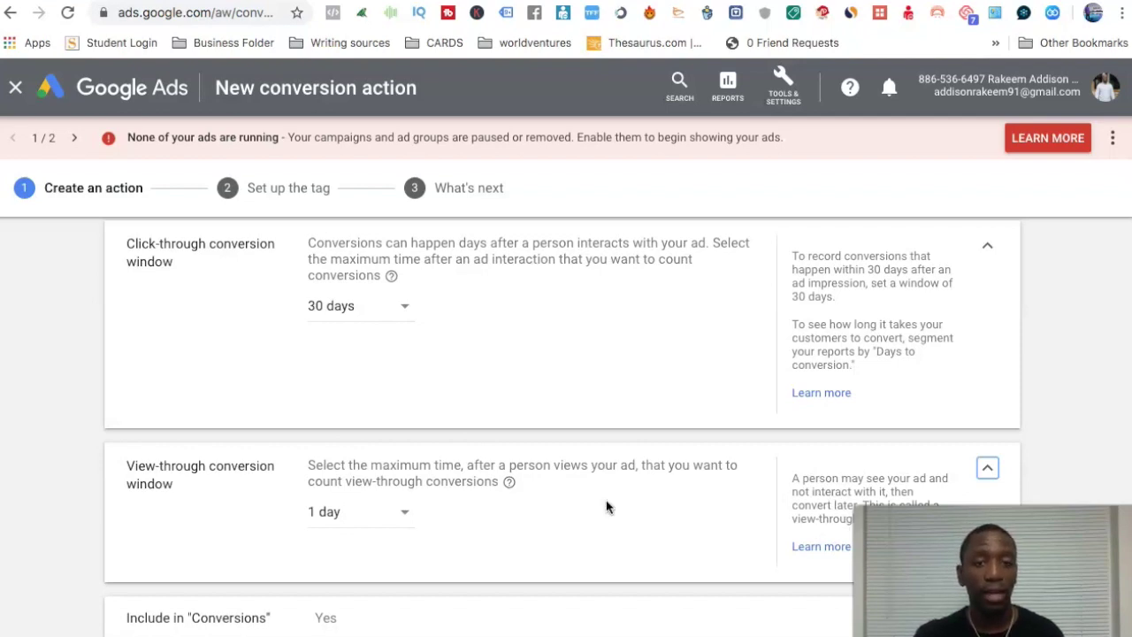
Review the attribution model choices, keep Last click, and create the conversion action
scroll(607, 506, "down", 1)
scroll(606, 506, "down", 2)
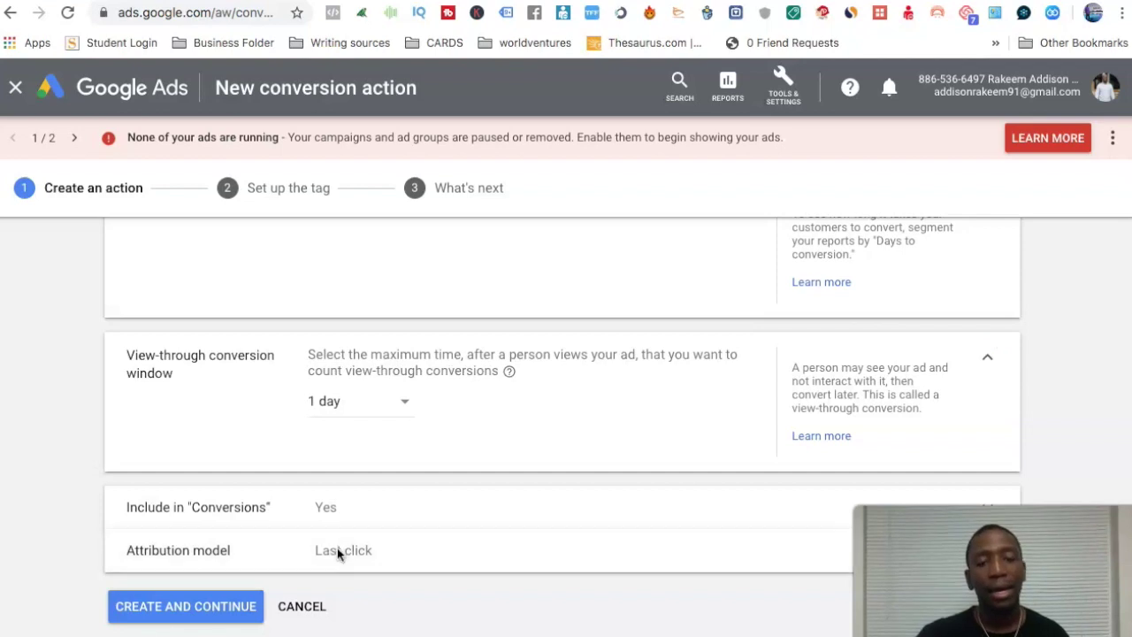
left_click(337, 548)
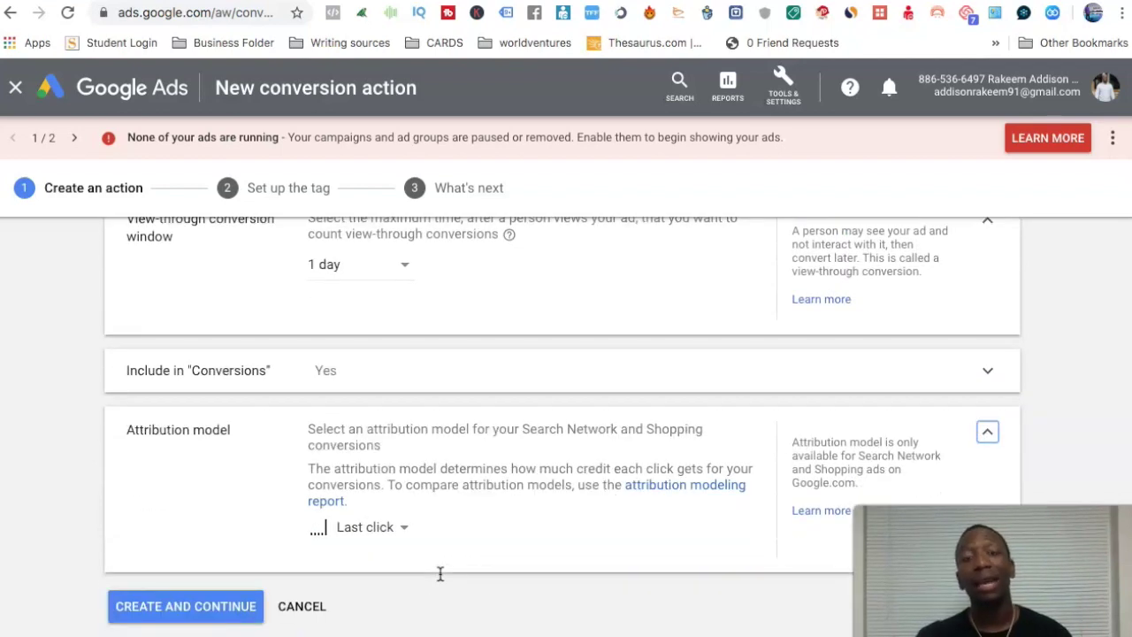
left_click(392, 528)
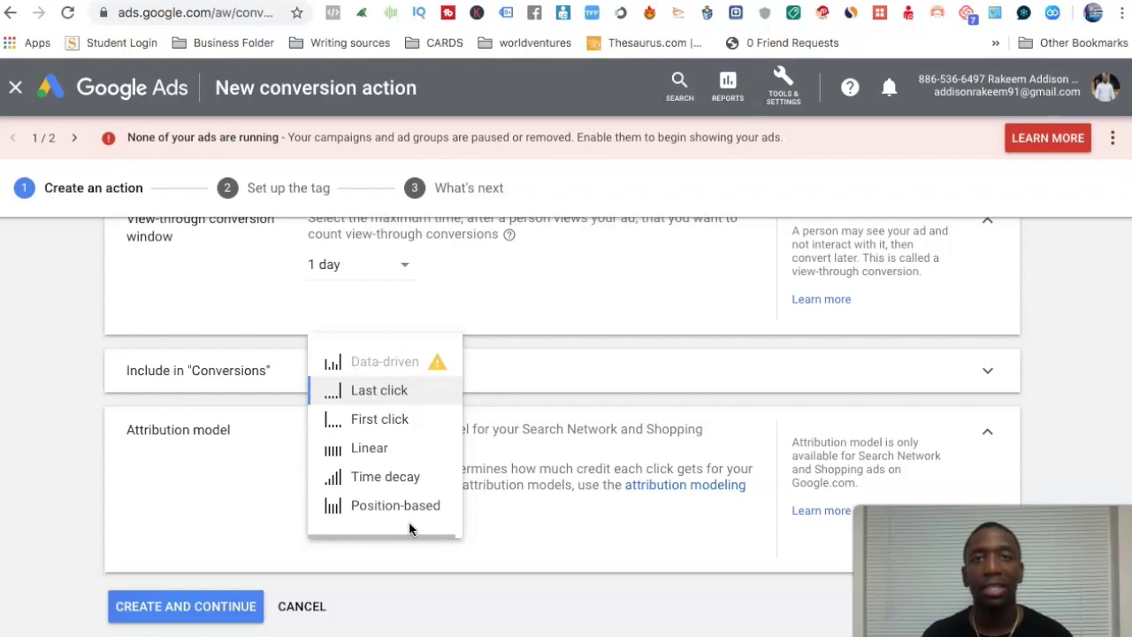
mouse_move(431, 487)
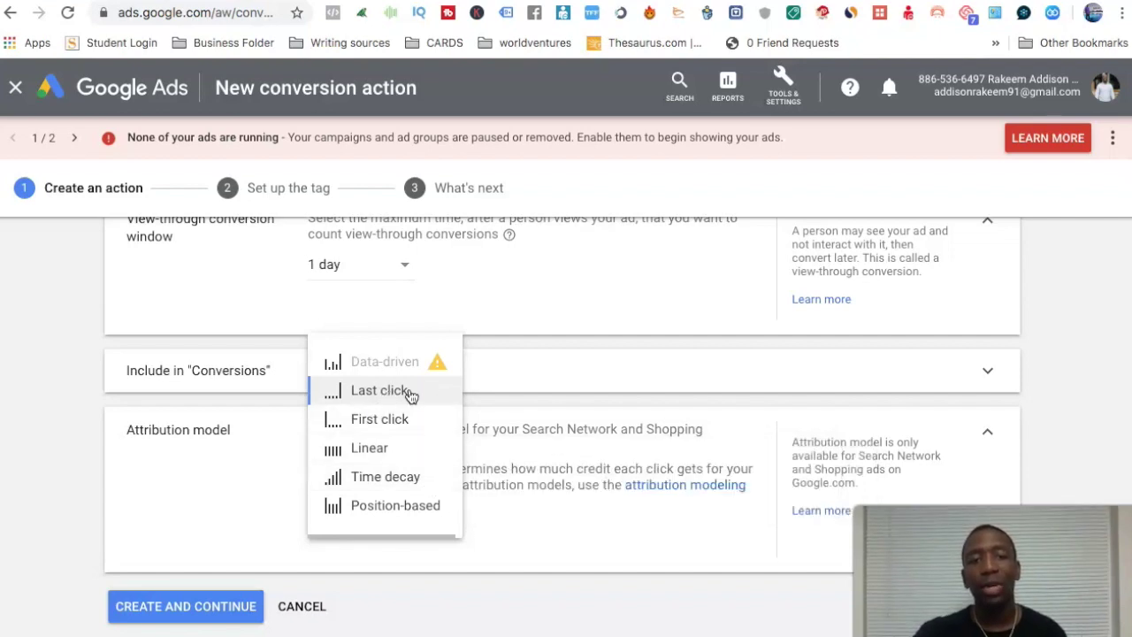
mouse_move(406, 392)
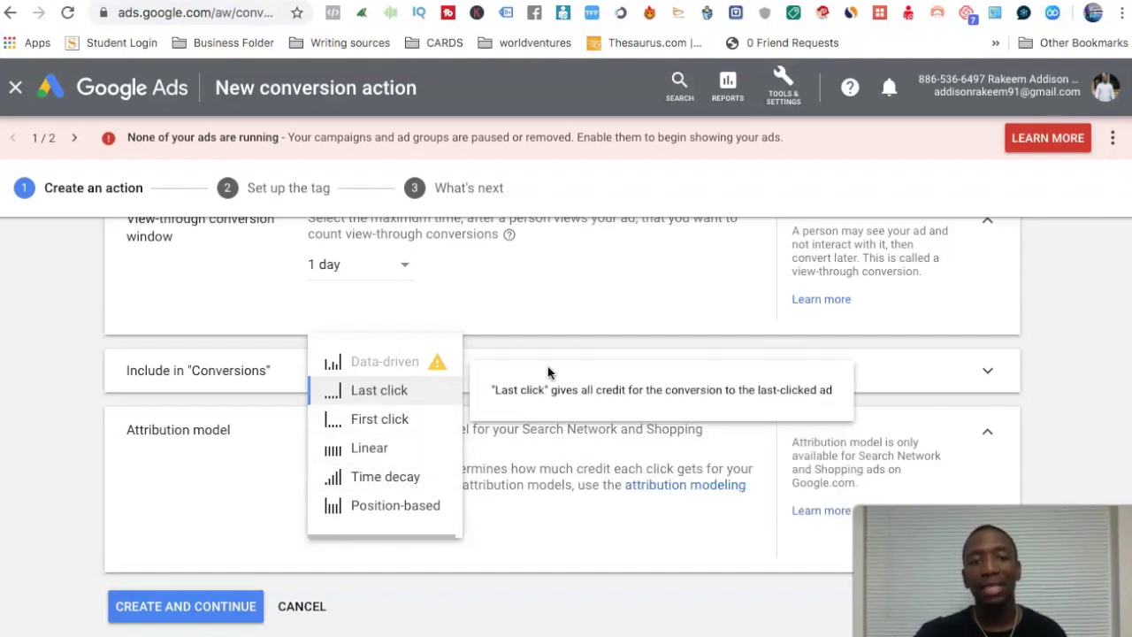
left_click(1099, 404)
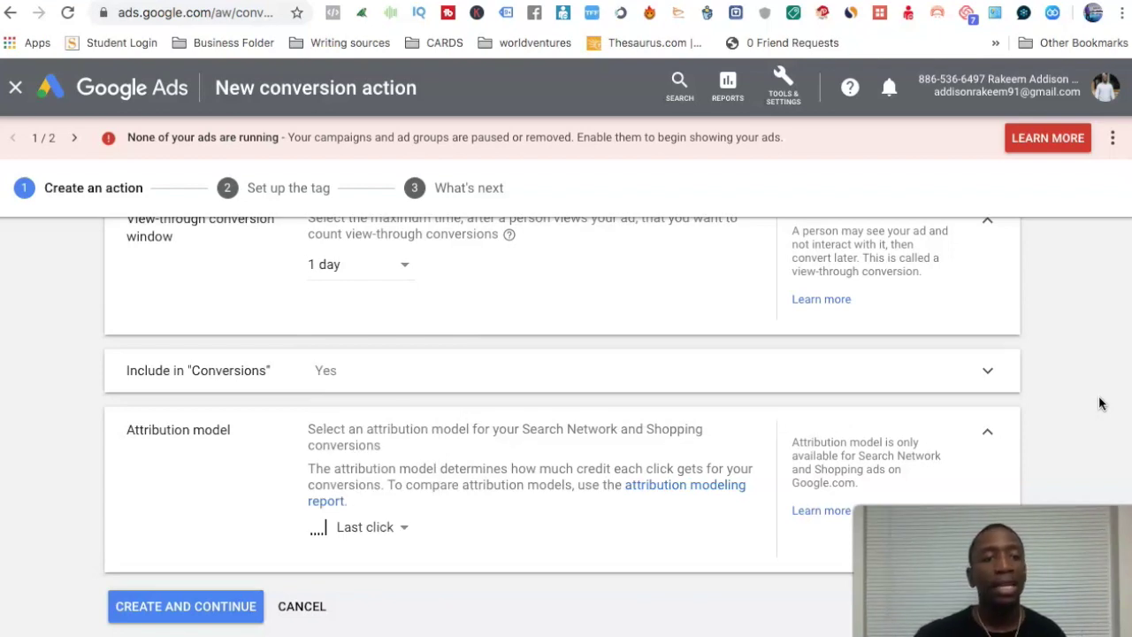
left_click(187, 607)
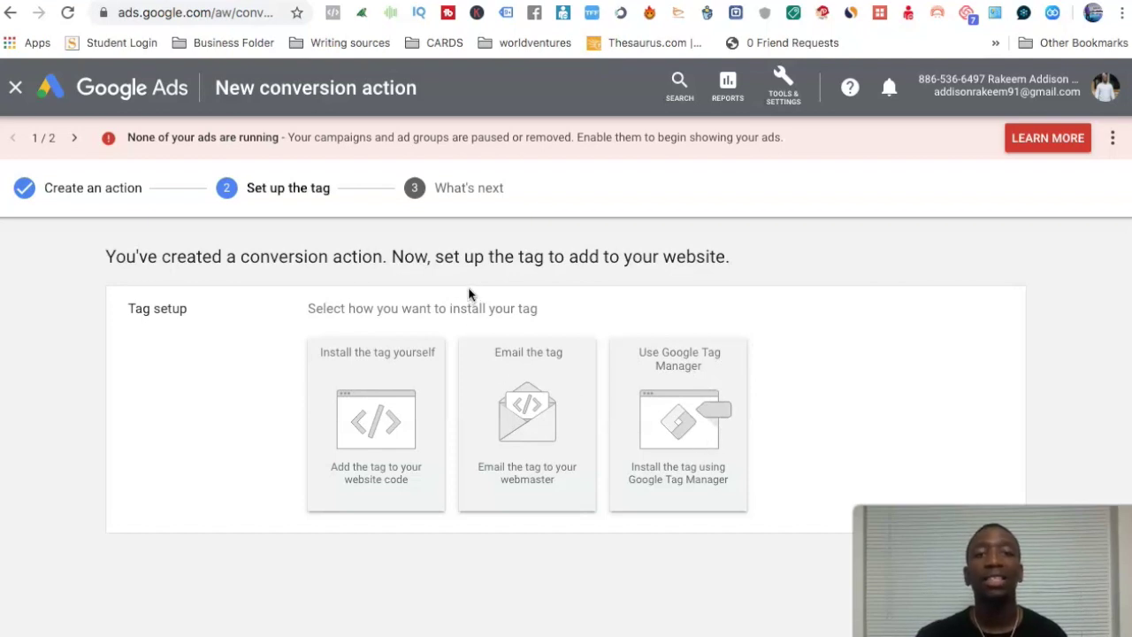
Choose to install the tag yourself and copy the global site tag code, keeping the option that it isn't installed on all HTML pages
left_click(387, 401)
scroll(974, 333, "down", 5)
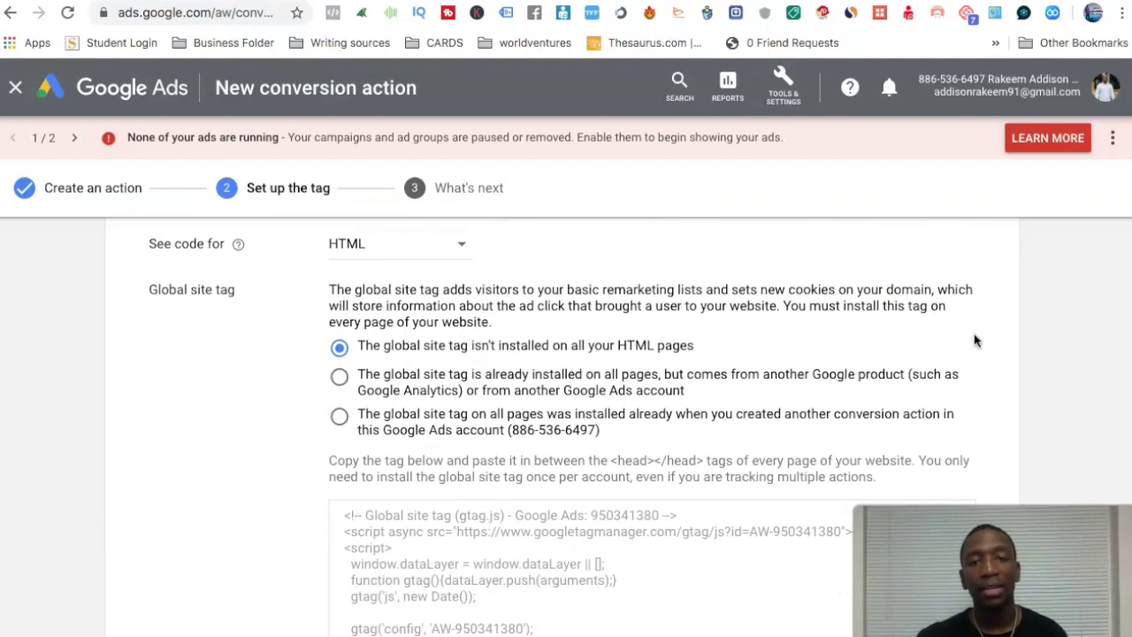
scroll(974, 333, "down", 1)
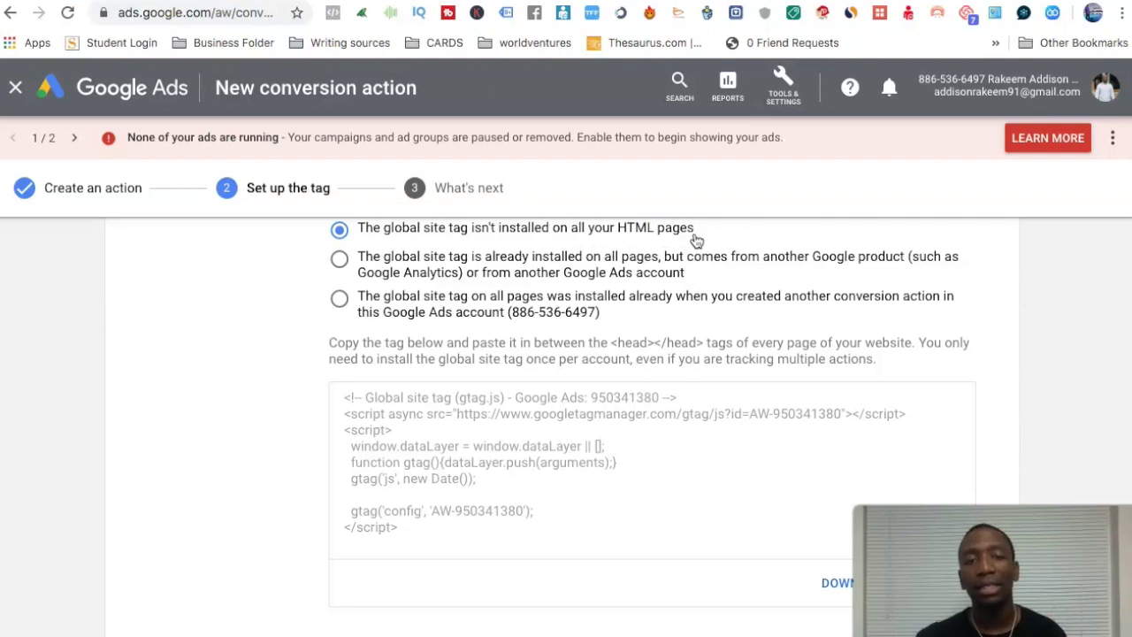
left_click(453, 421)
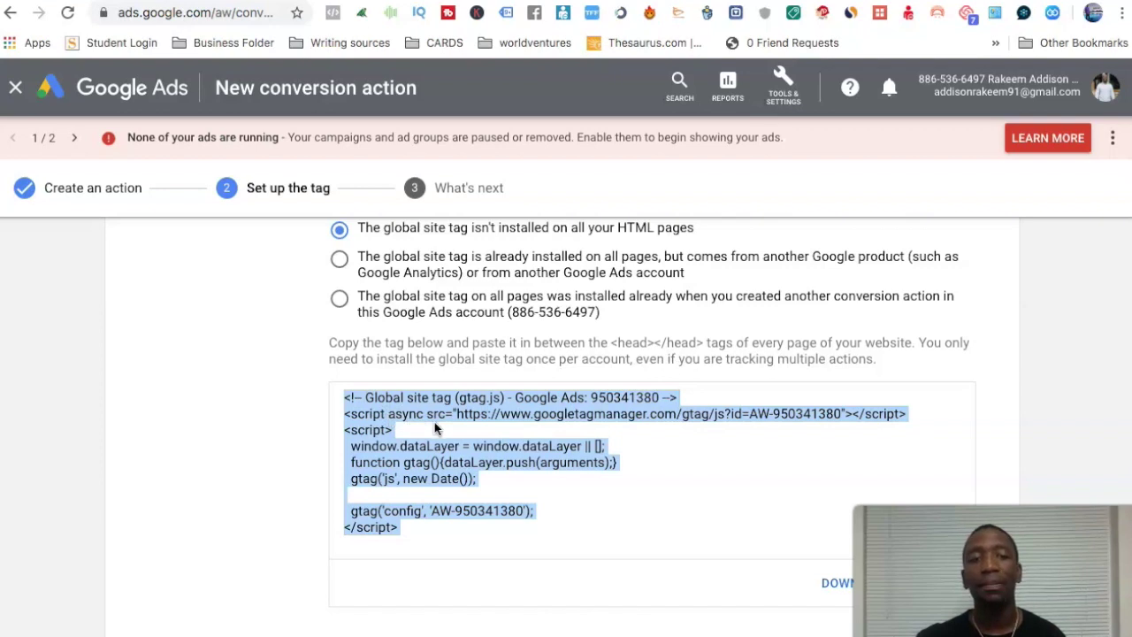
right_click(387, 408)
left_click(424, 447)
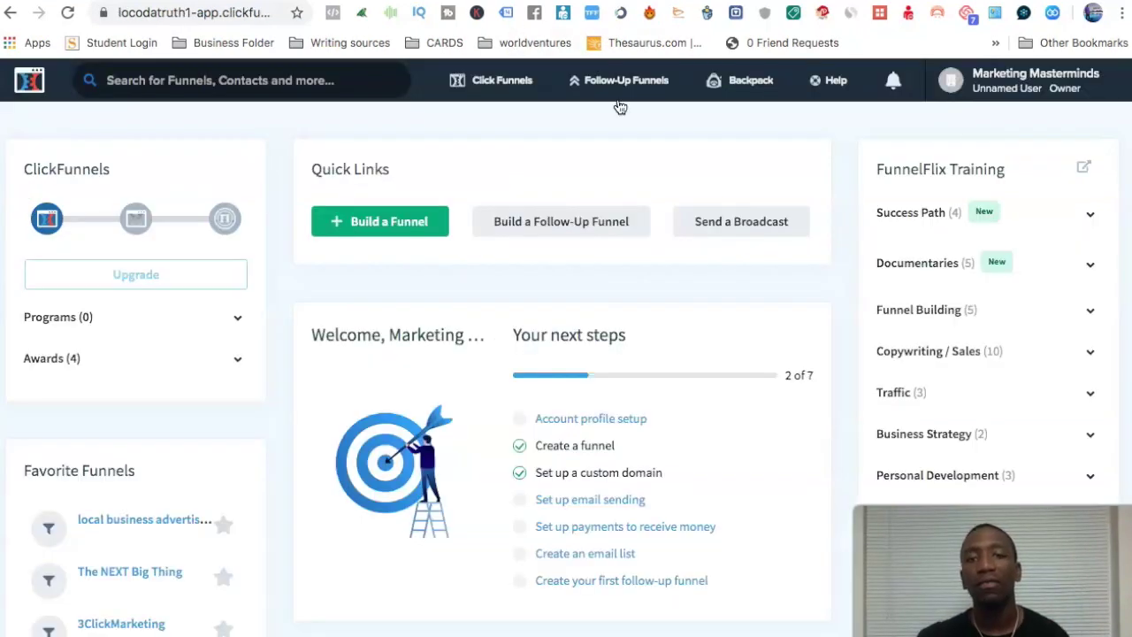
Switch to ClickFunnels and open the settings of the JUMANJI FUNNEL
mouse_move(501, 82)
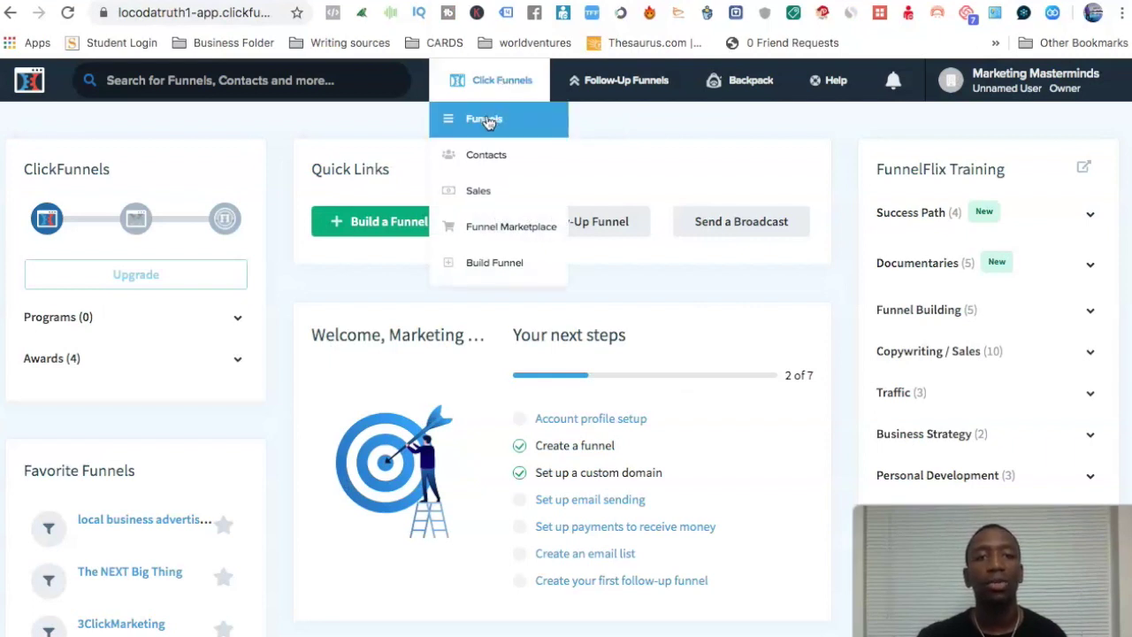
left_click(492, 118)
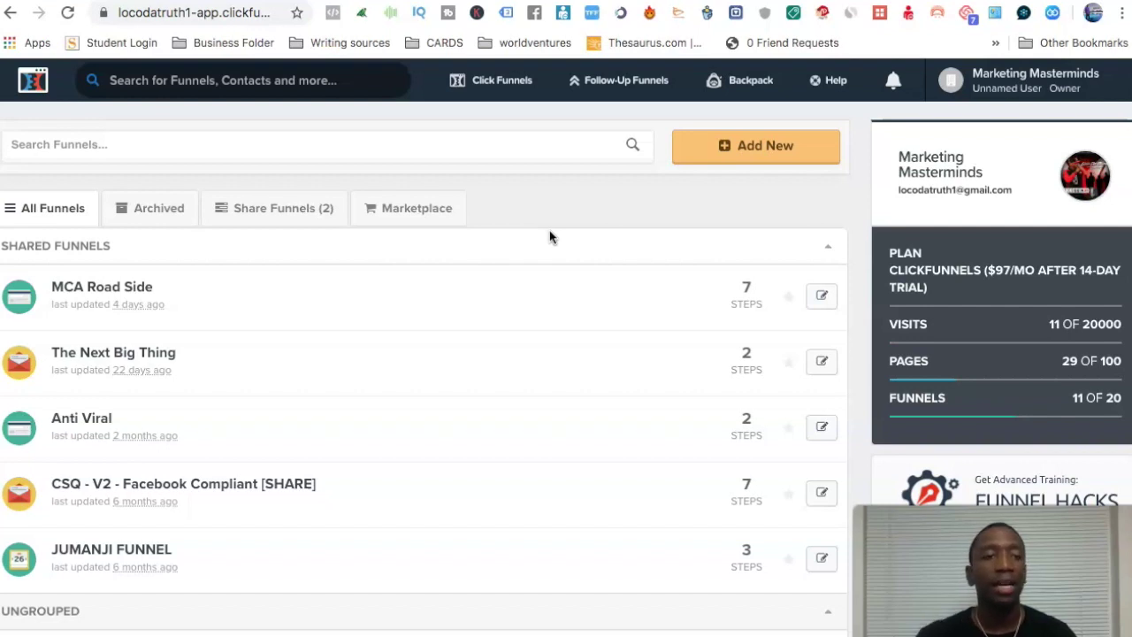
scroll(286, 473, "down", 3)
scroll(286, 472, "down", 3)
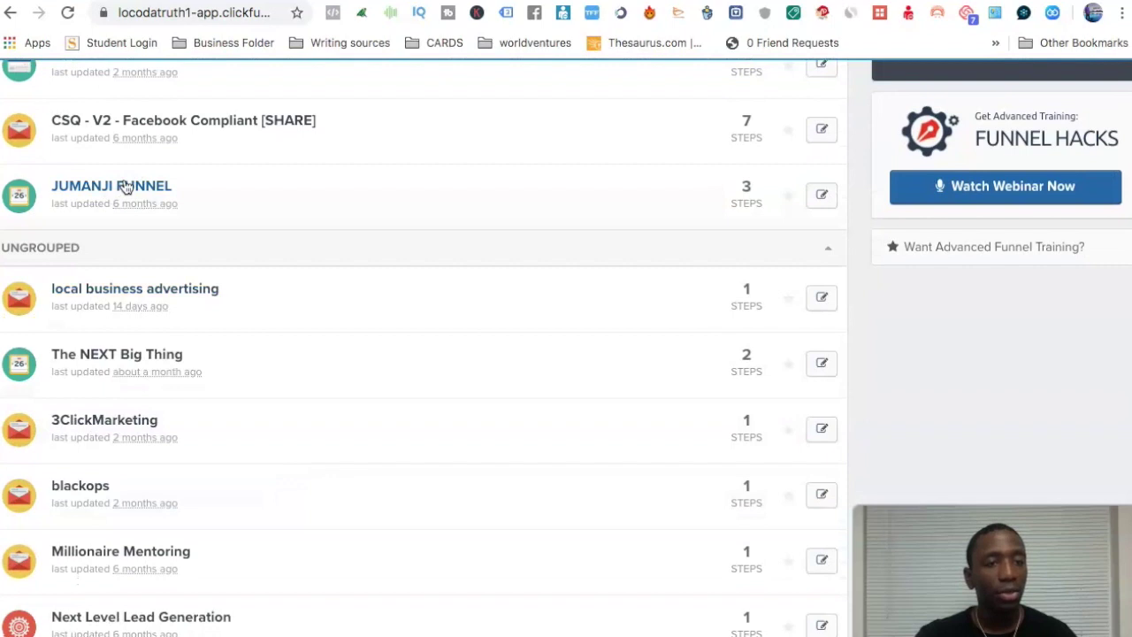
left_click(134, 192)
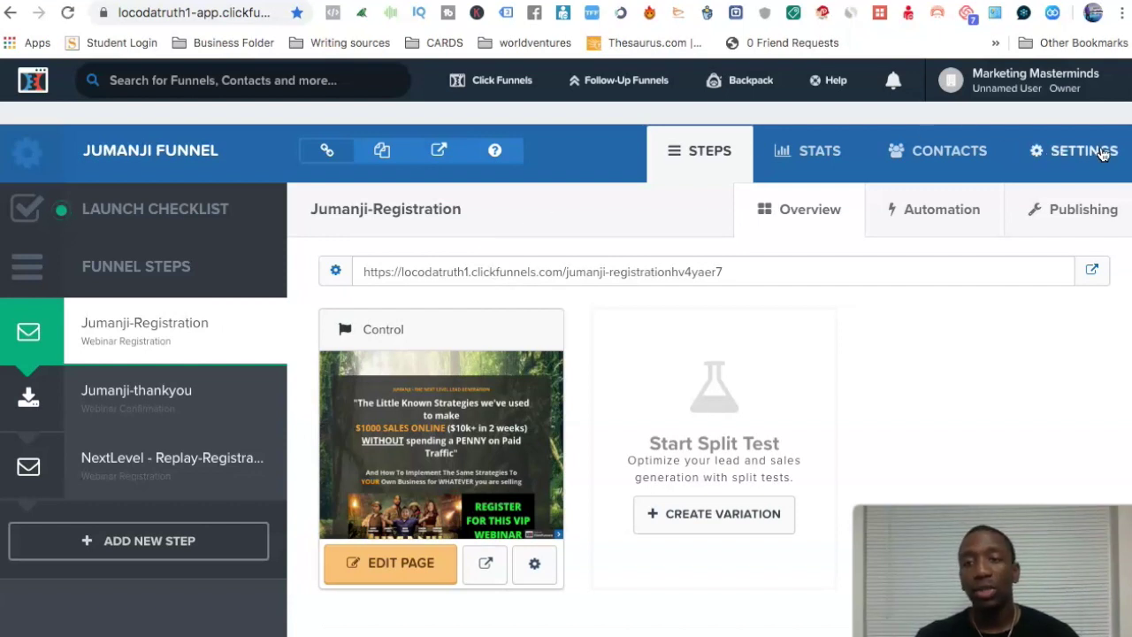
left_click(1103, 154)
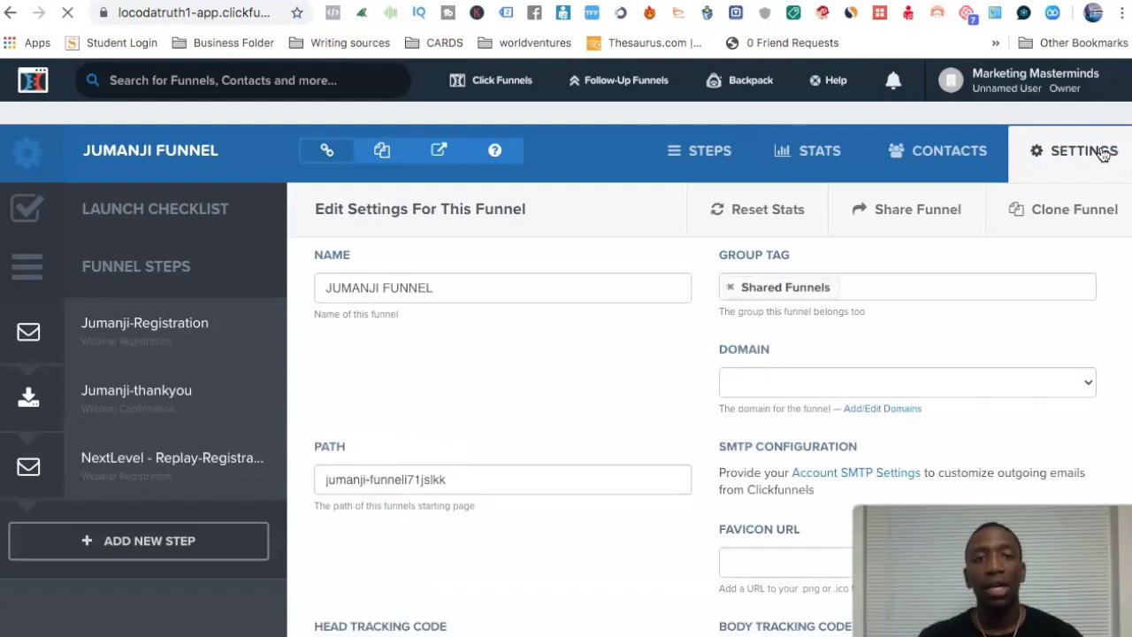
Paste the copied global site tag into the funnel's head tracking code
scroll(554, 265, "down", 3)
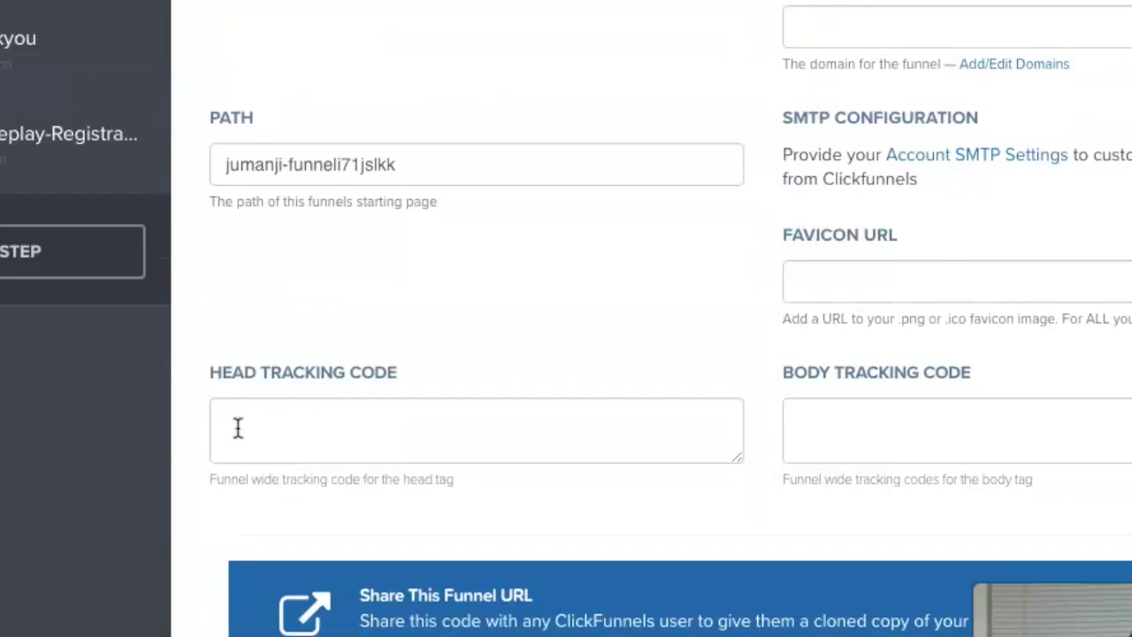
left_click(298, 424)
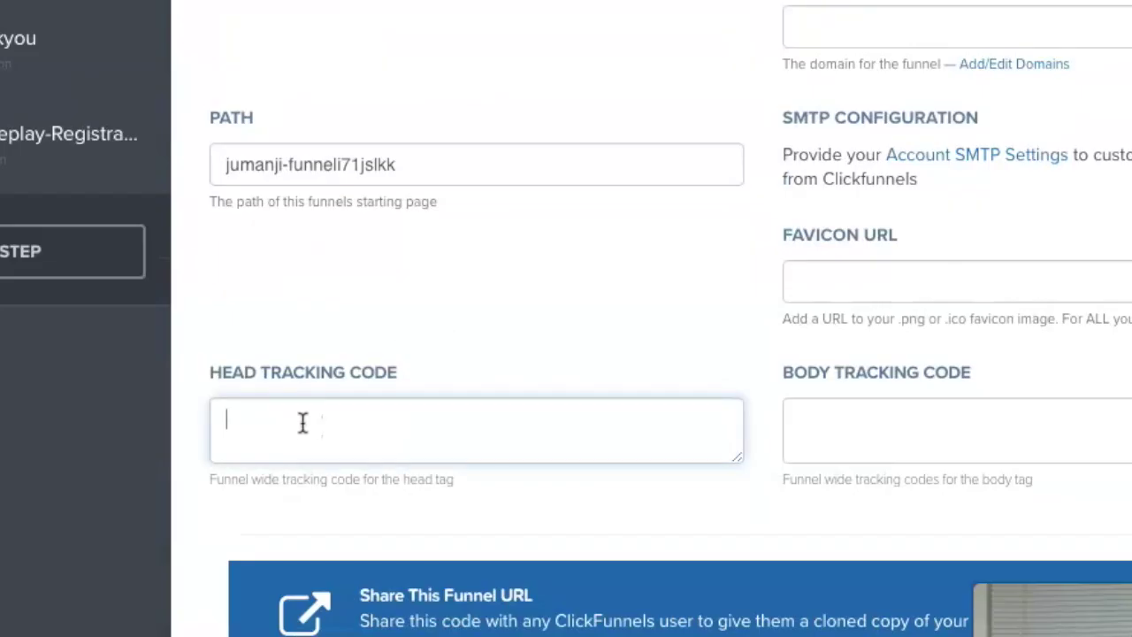
scroll(302, 424, "up", 1)
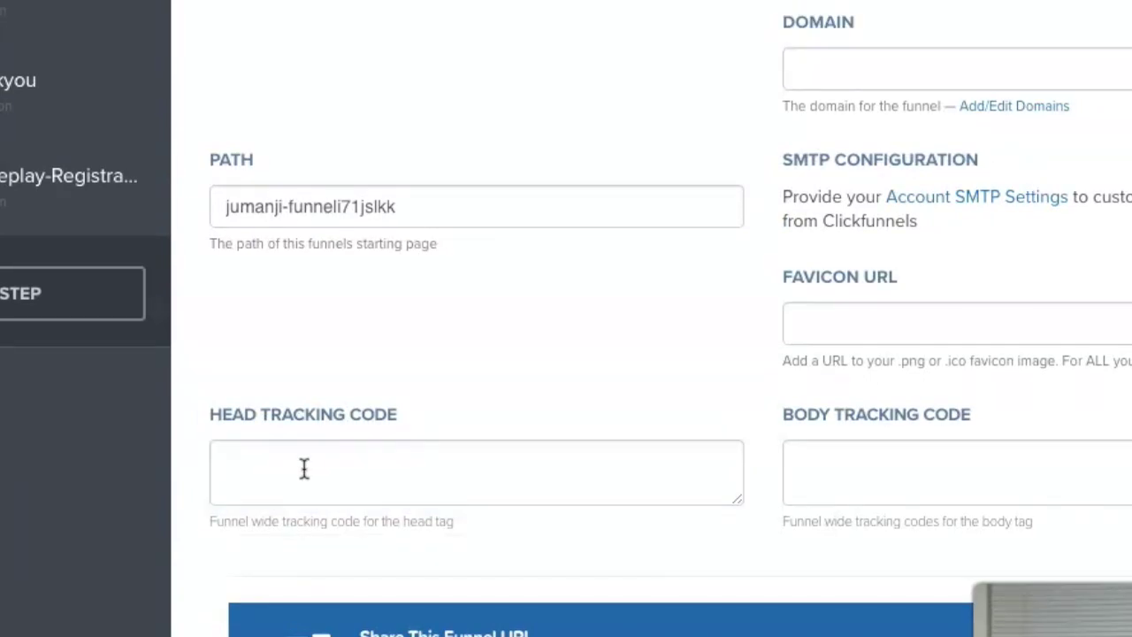
left_click(308, 467)
key("ctrl+v")
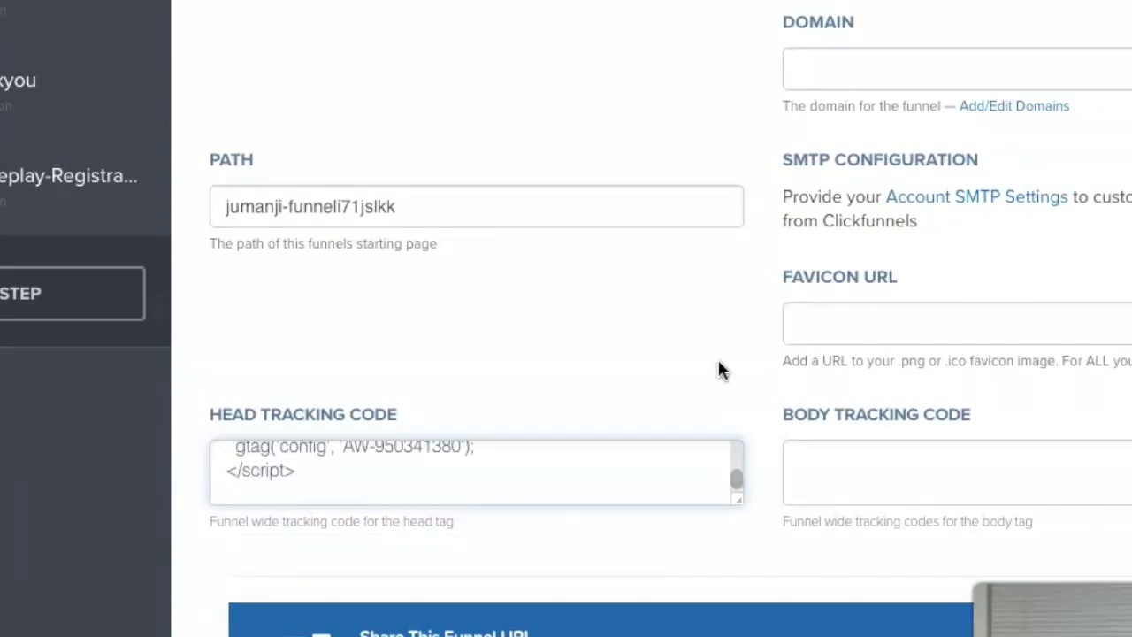
scroll(700, 340, "down", 15)
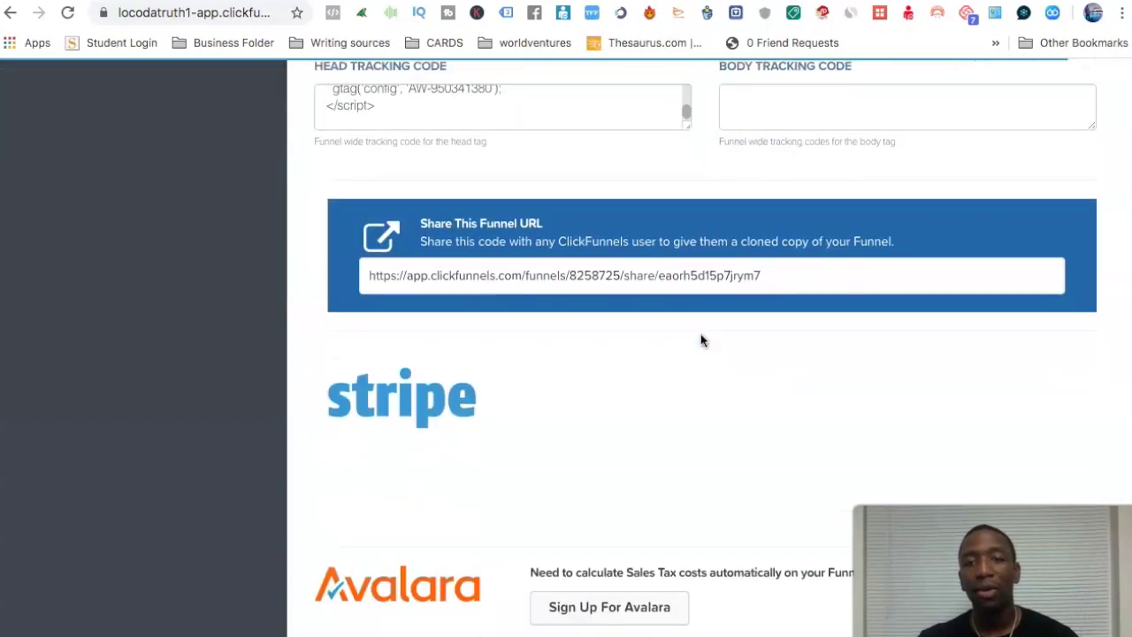
scroll(701, 339, "down", 3)
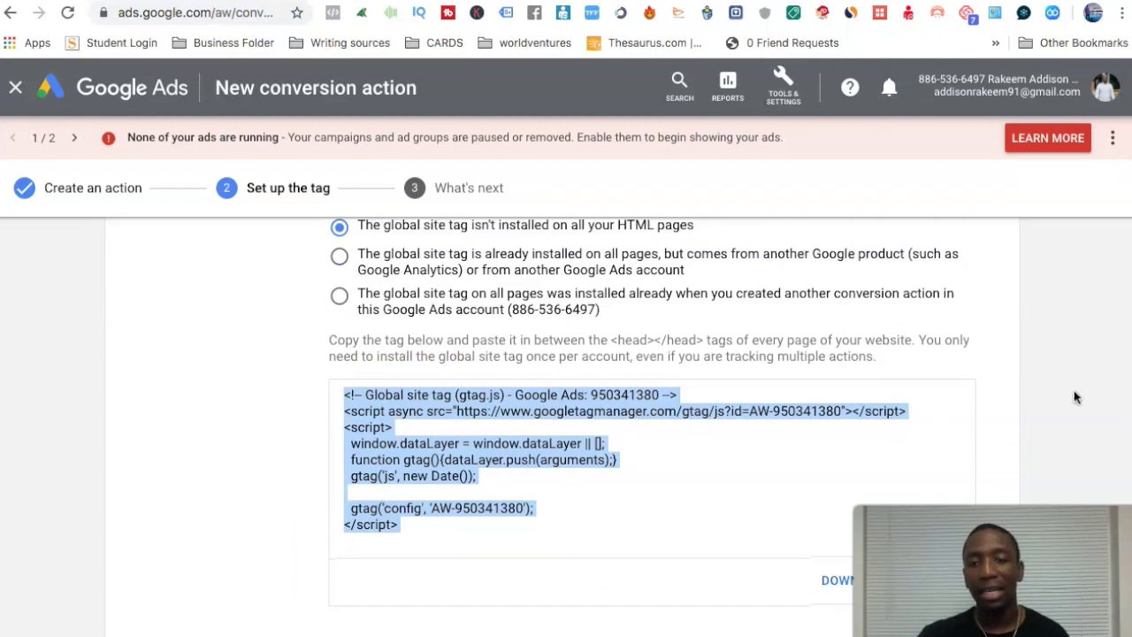
Switch to Google Ads and try the event snippet's Click option, setting it back to Page load
scroll(1075, 397, "down", 2)
scroll(1075, 397, "down", 2)
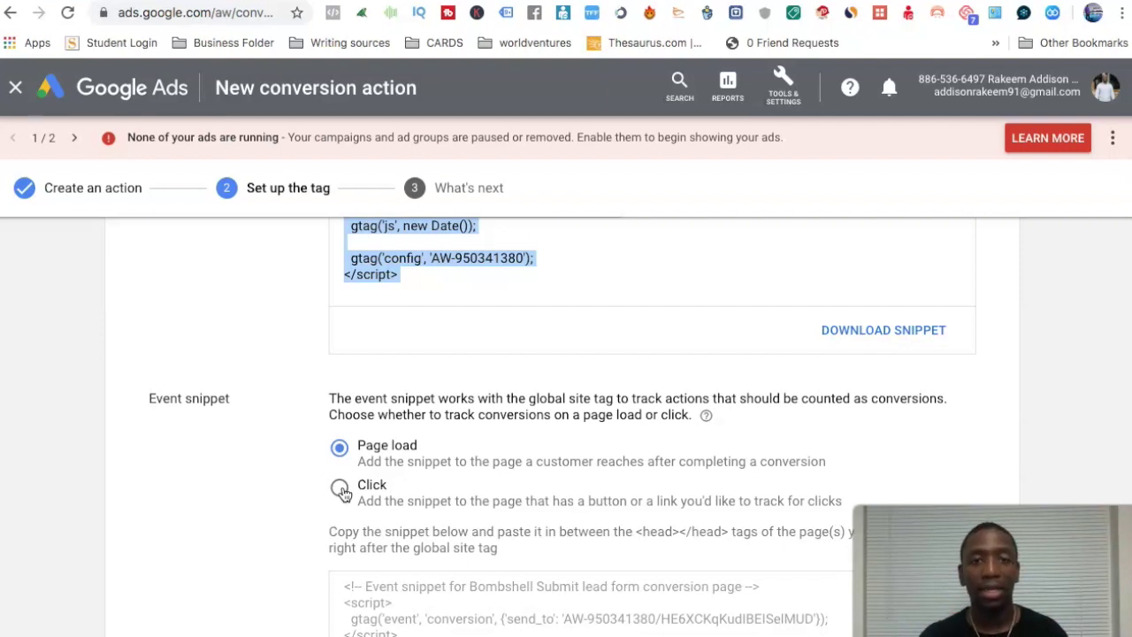
scroll(343, 494, "up", 1)
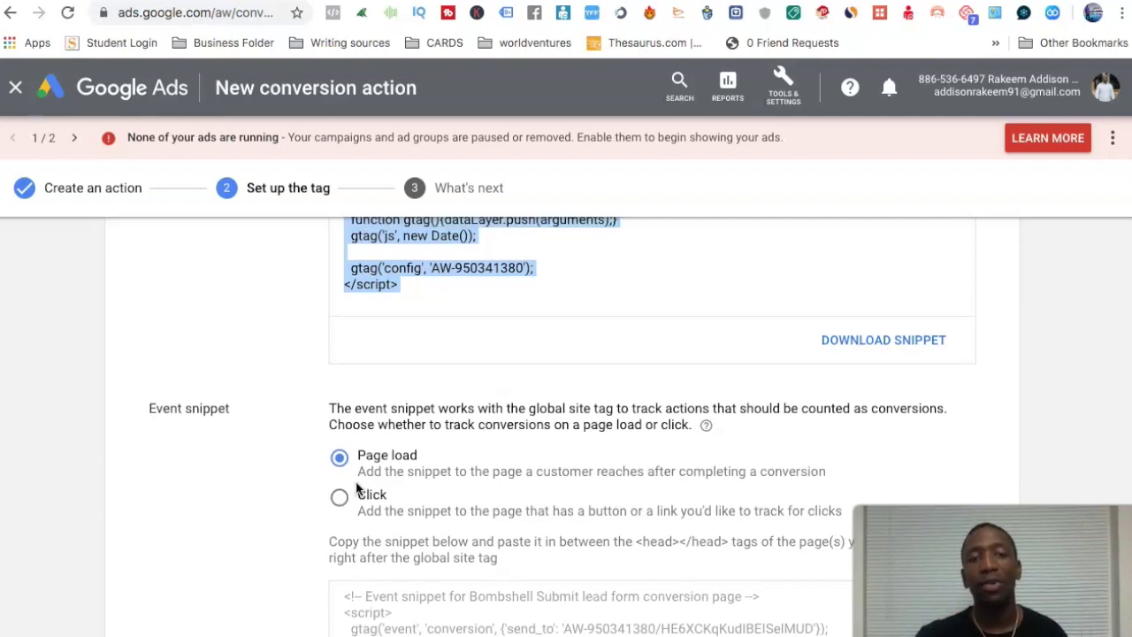
left_click(348, 501)
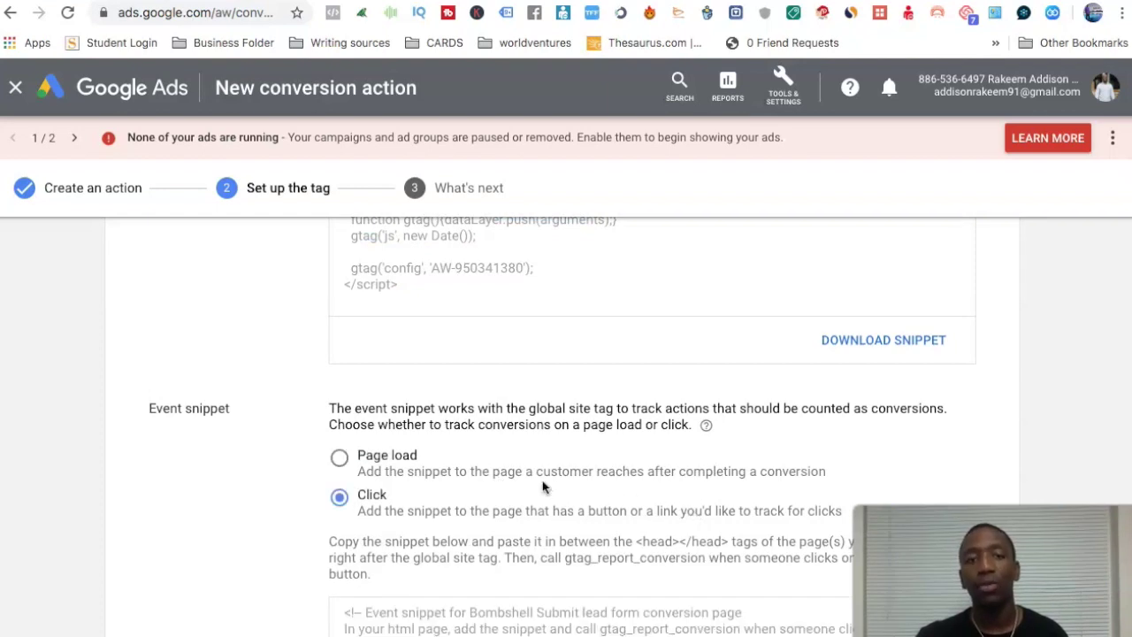
left_click(341, 458)
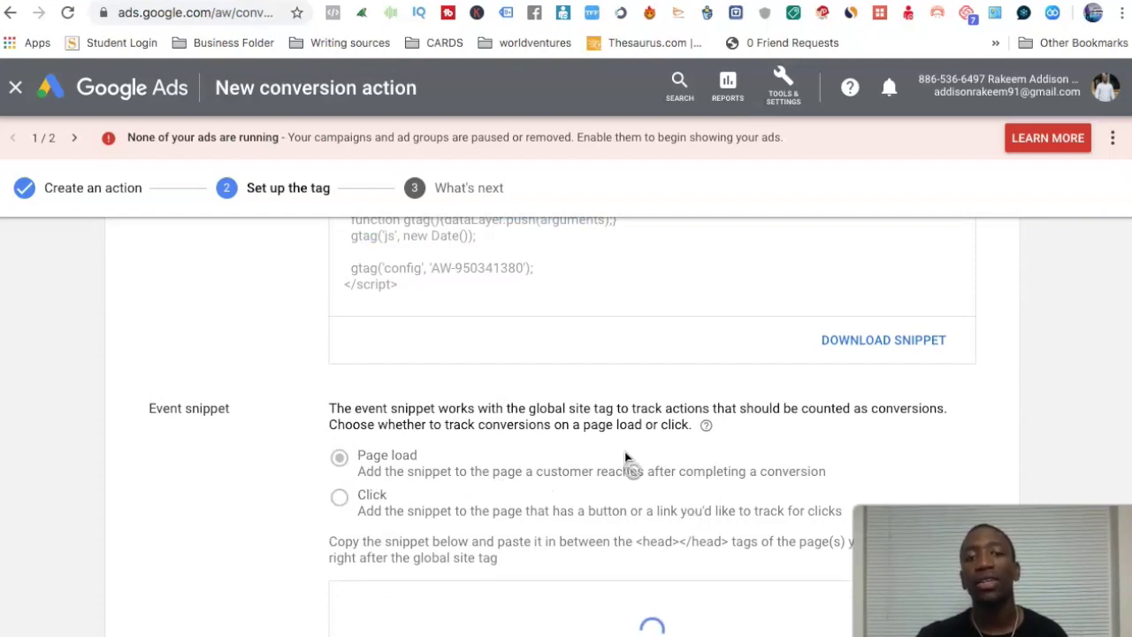
Copy the page-load event snippet for the Bombshell Submit lead form conversion
scroll(625, 456, "down", 1)
scroll(625, 456, "down", 2)
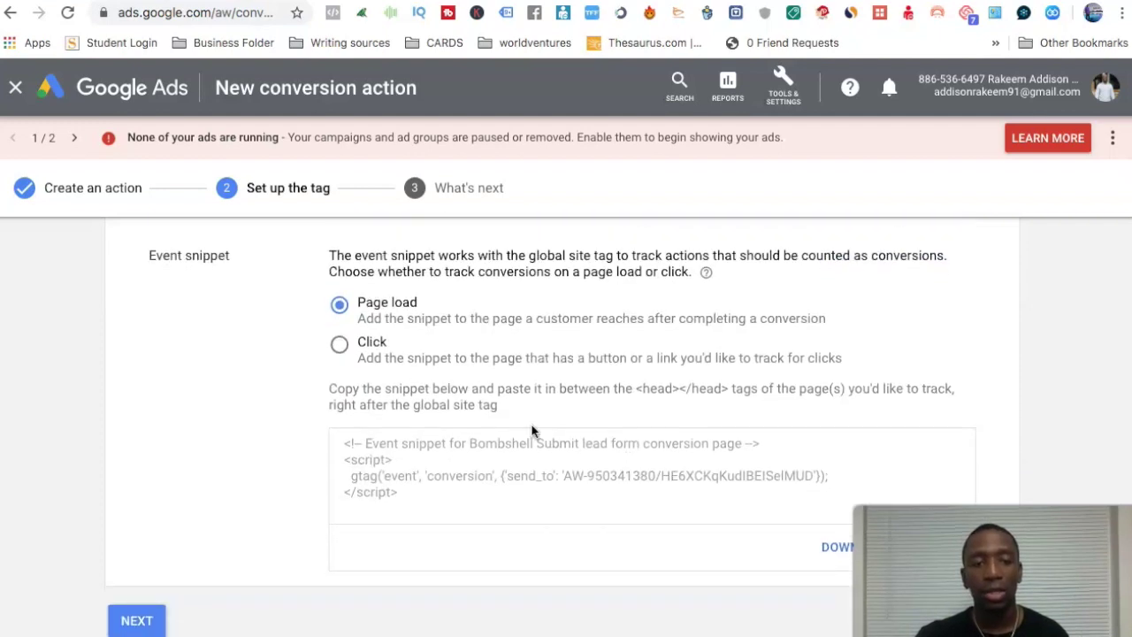
left_click(376, 460)
key("super+c")
right_click(376, 460)
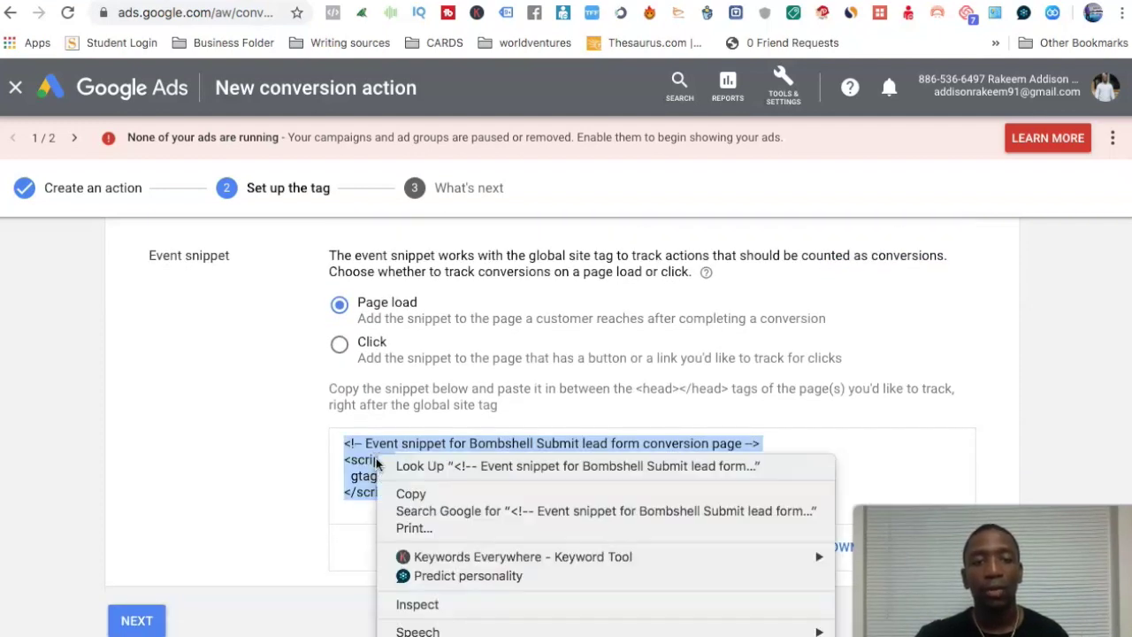
left_click(324, 384)
Switch to ClickFunnels and open the tracking code settings of the Jumanji-thankyou page in the page editor
key("ctrl+Tab")
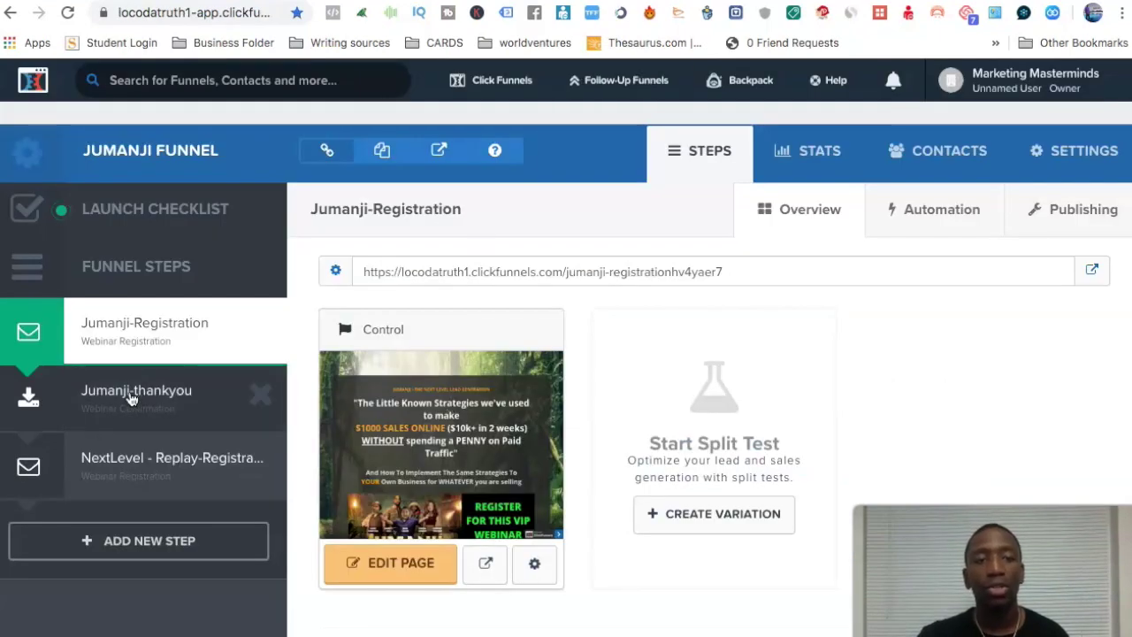
left_click(131, 398)
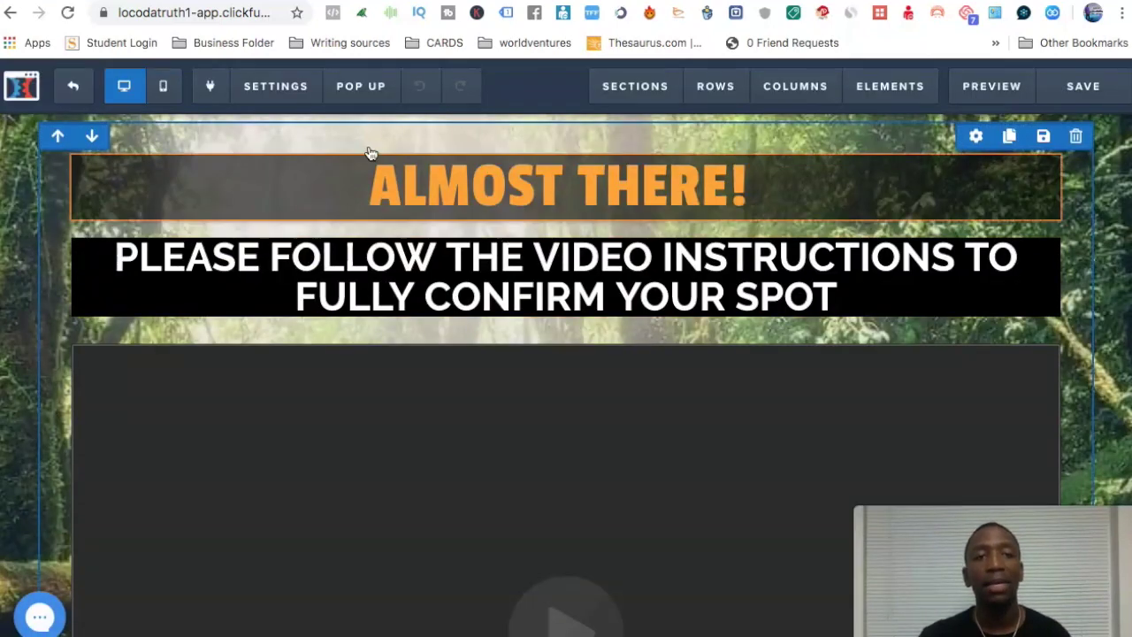
left_click(276, 88)
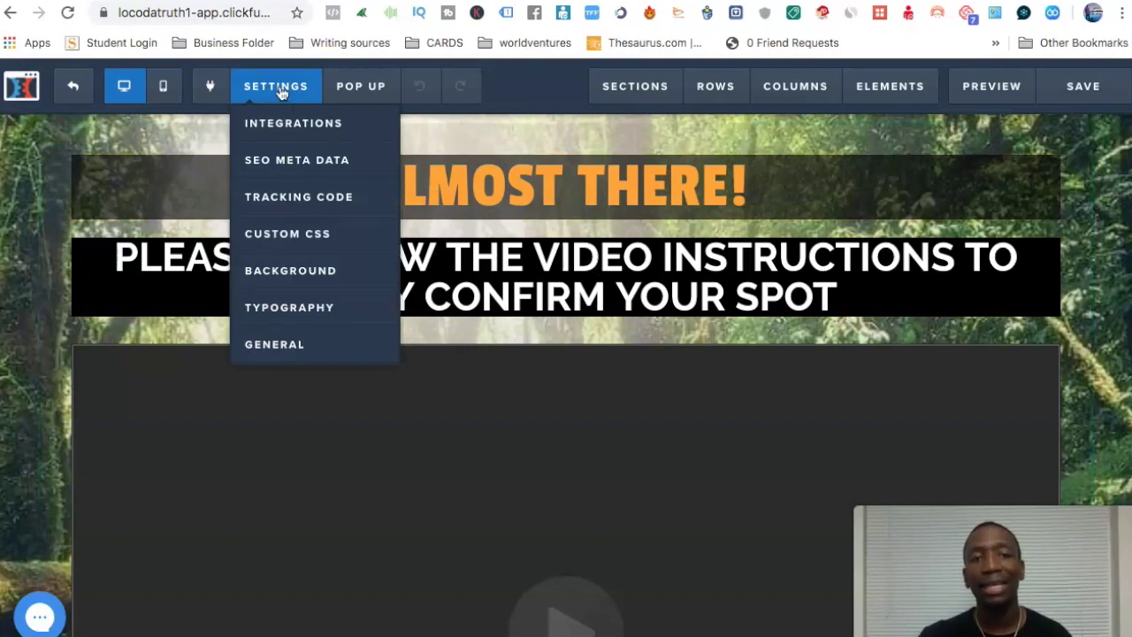
left_click(299, 202)
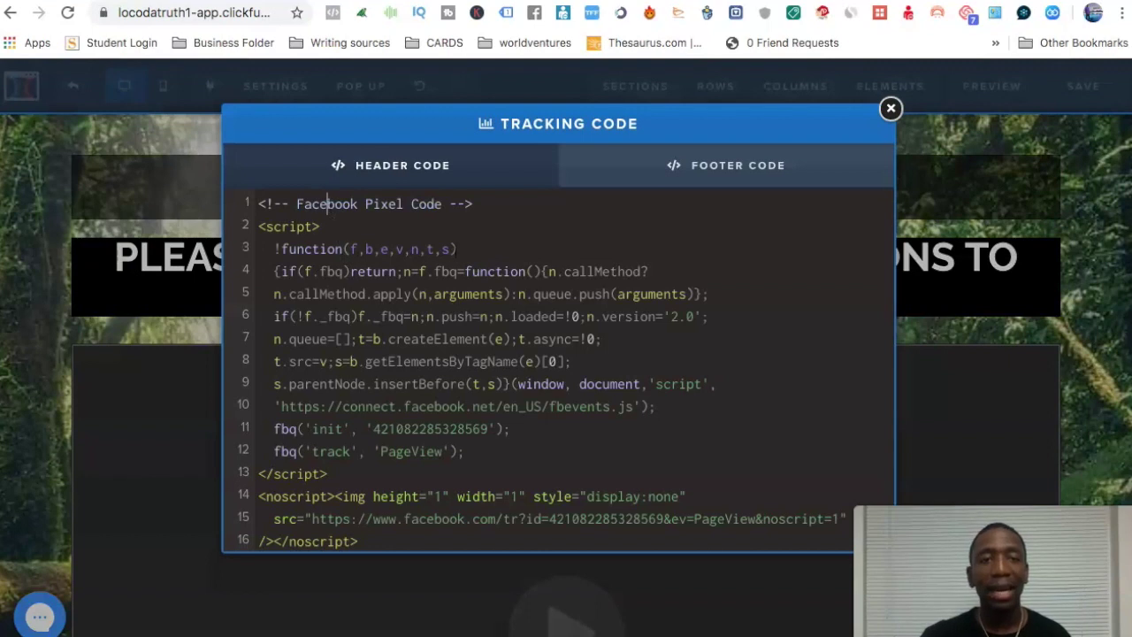
Replace the Facebook Pixel code in the thank-you page's header code with the copied event snippet
left_click(765, 294)
scroll(765, 295, "down", 1)
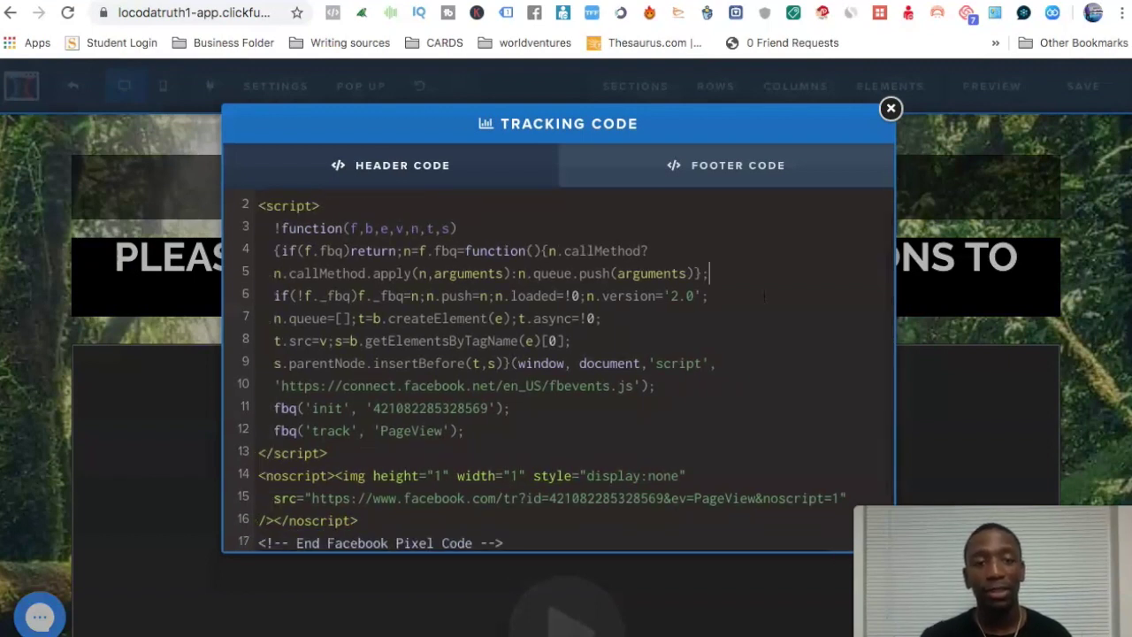
left_click_drag(522, 543, 252, 186)
key("BackSpace")
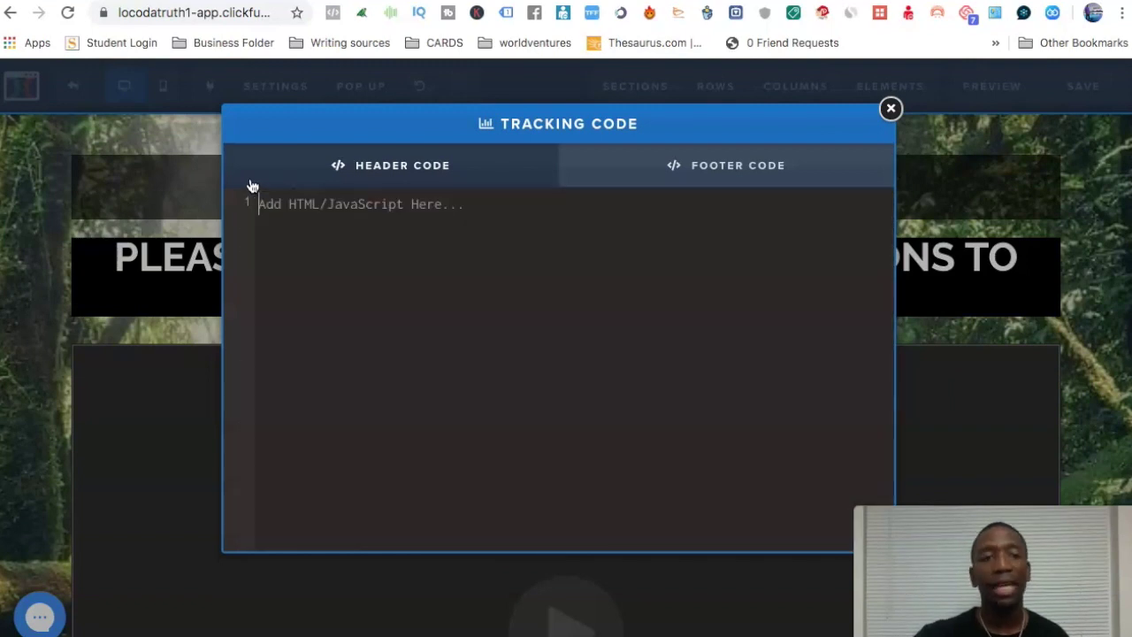
key("super+v")
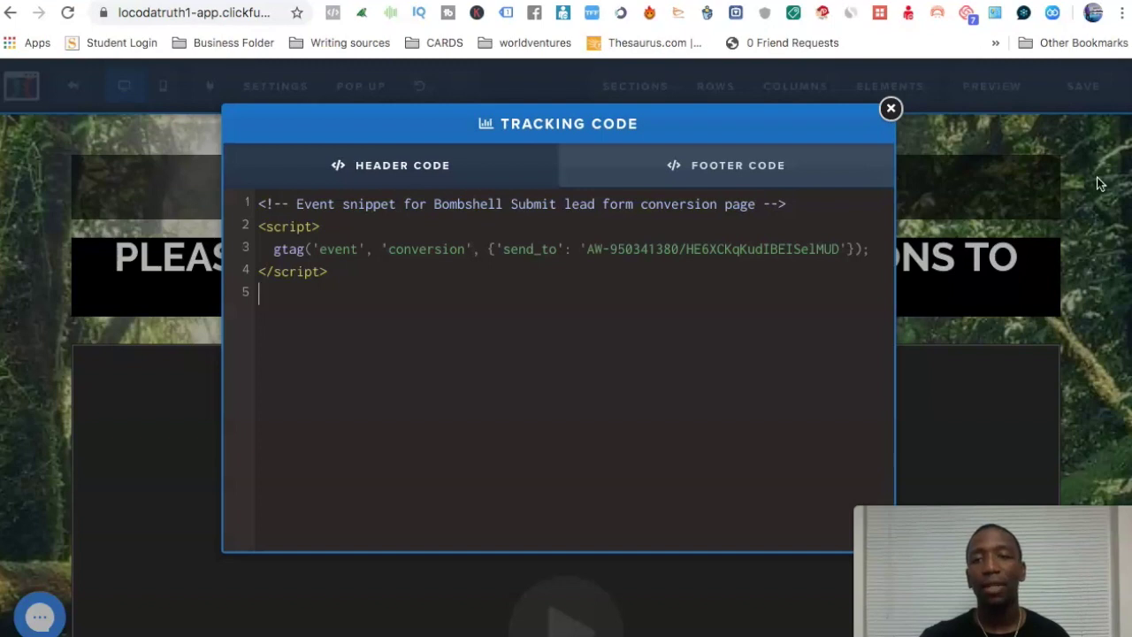
Close the tracking code settings, save the Jumanji-thankyou page and return to the funnel steps overview
left_click(1053, 177)
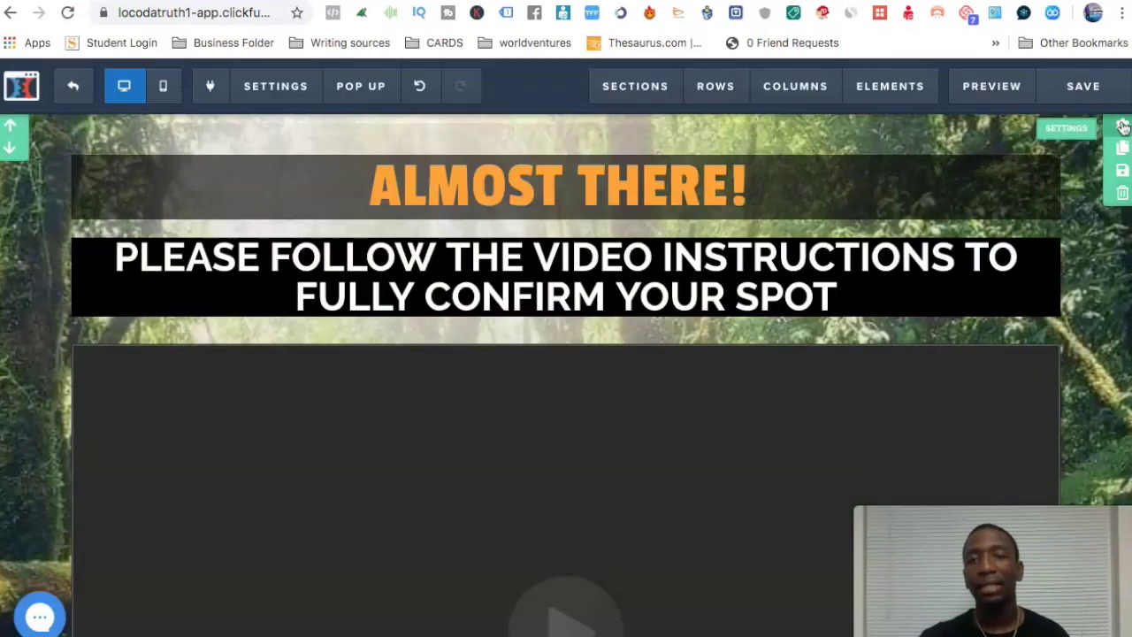
left_click(1088, 91)
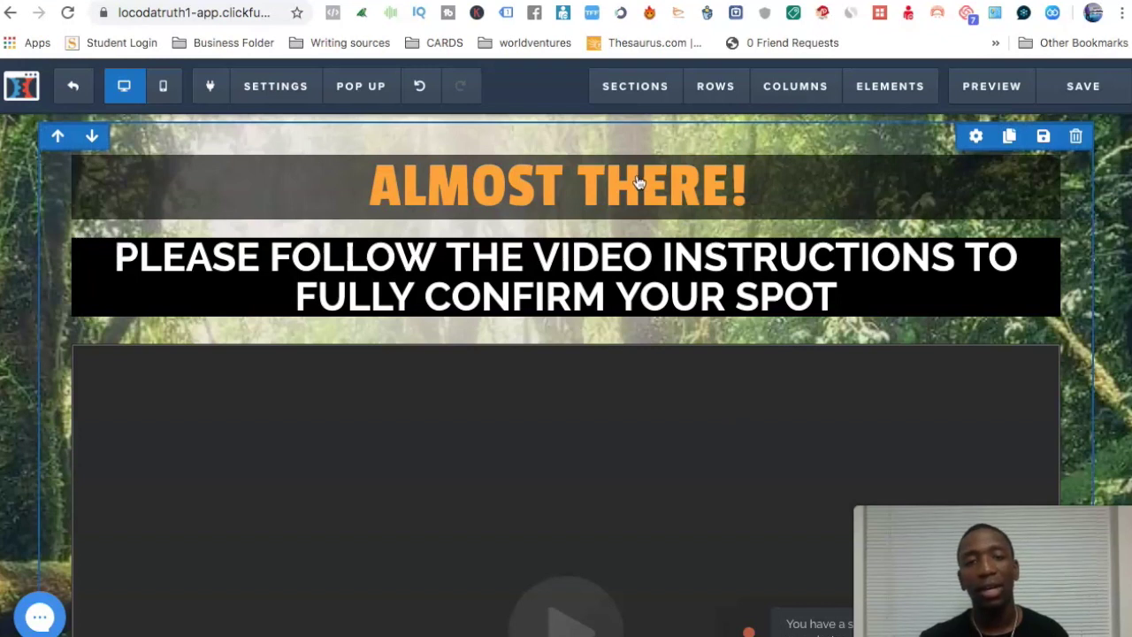
left_click(75, 85)
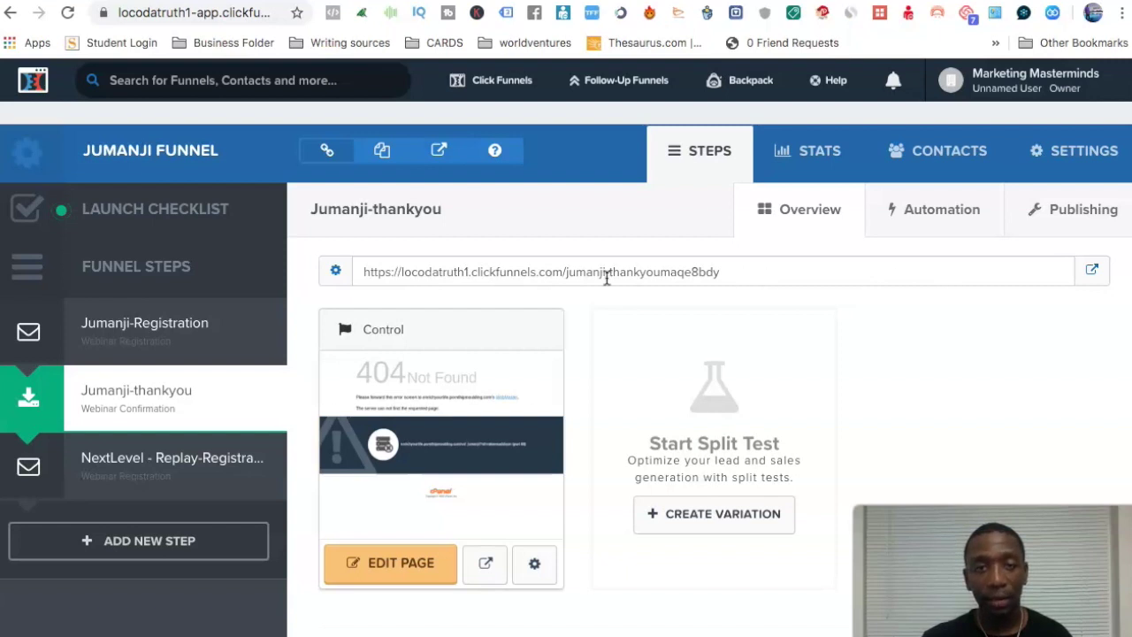
Copy the Jumanji-thankyou page's URL and load it in a new browser tab
left_click(607, 275)
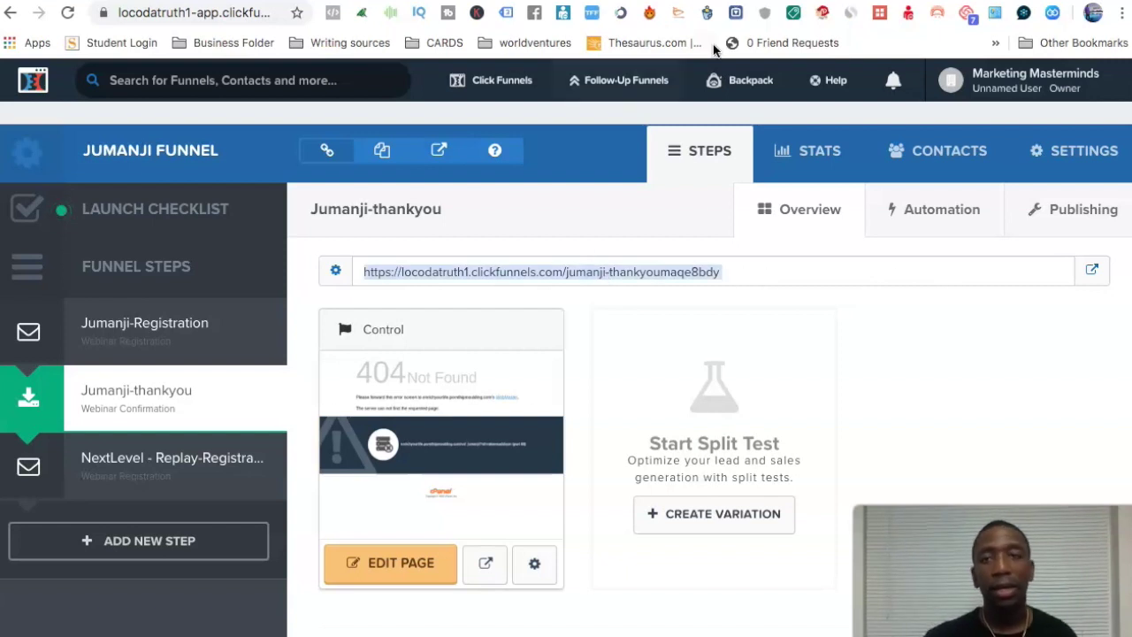
key("ctrl+t")
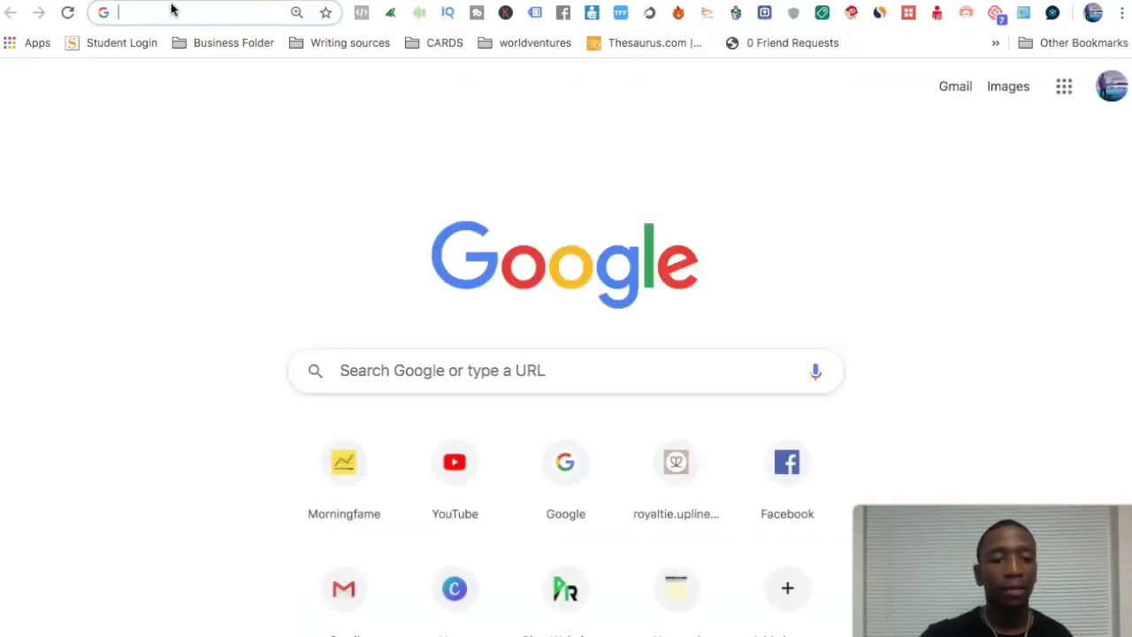
key("super+v")
key("Return")
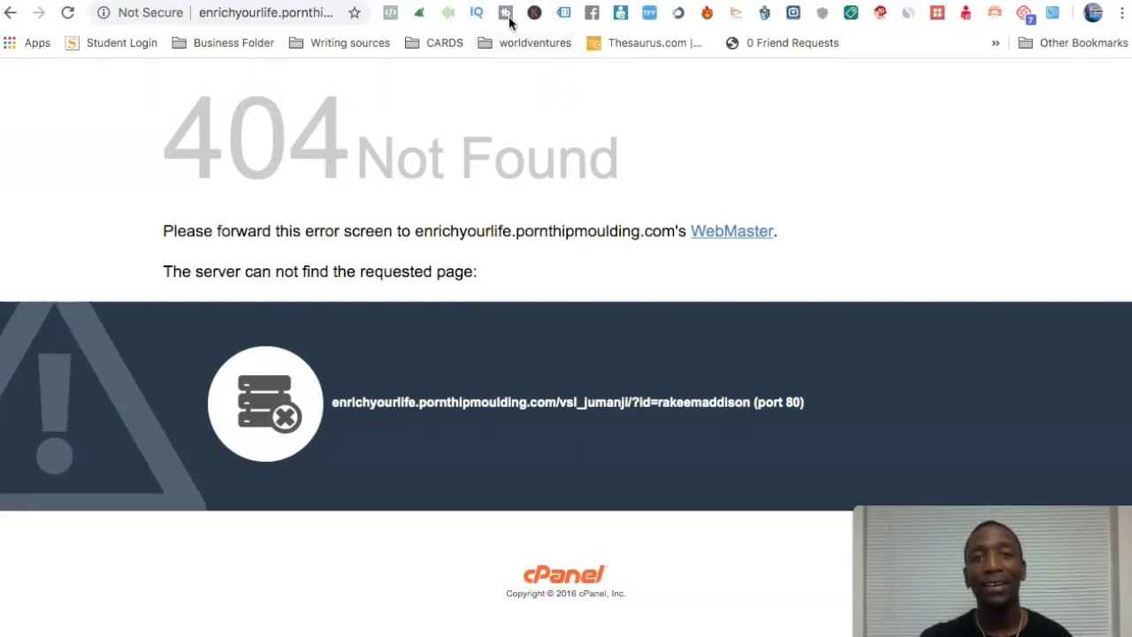
Check the loaded page with Google Tag Assistant, briefly starting and cancelling a recording, and close the tab
left_click(564, 14)
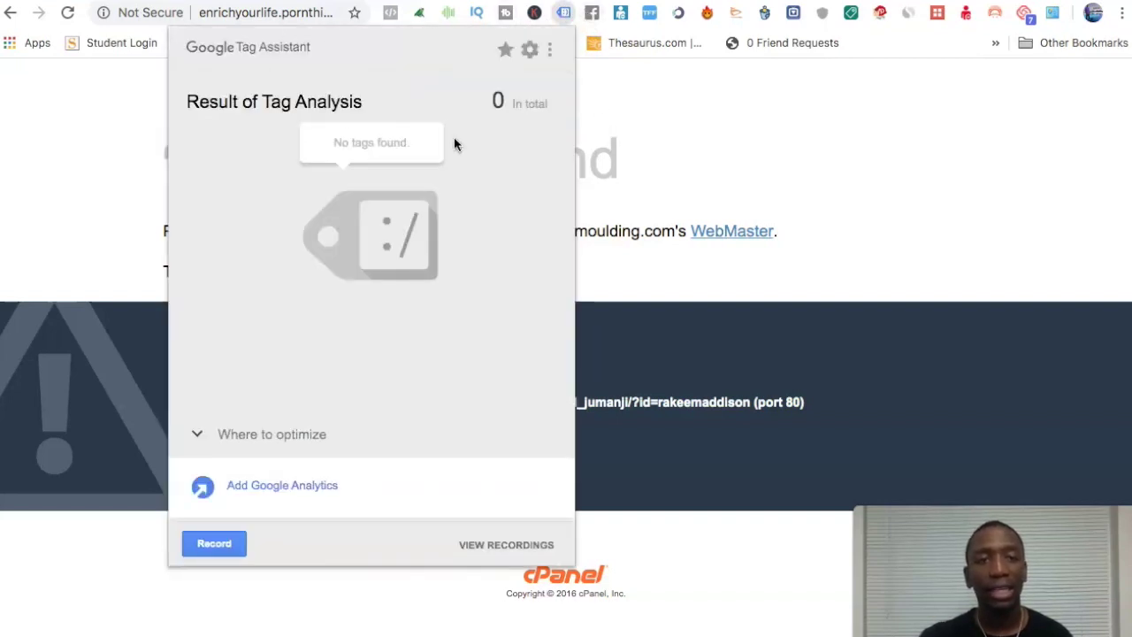
left_click(221, 543)
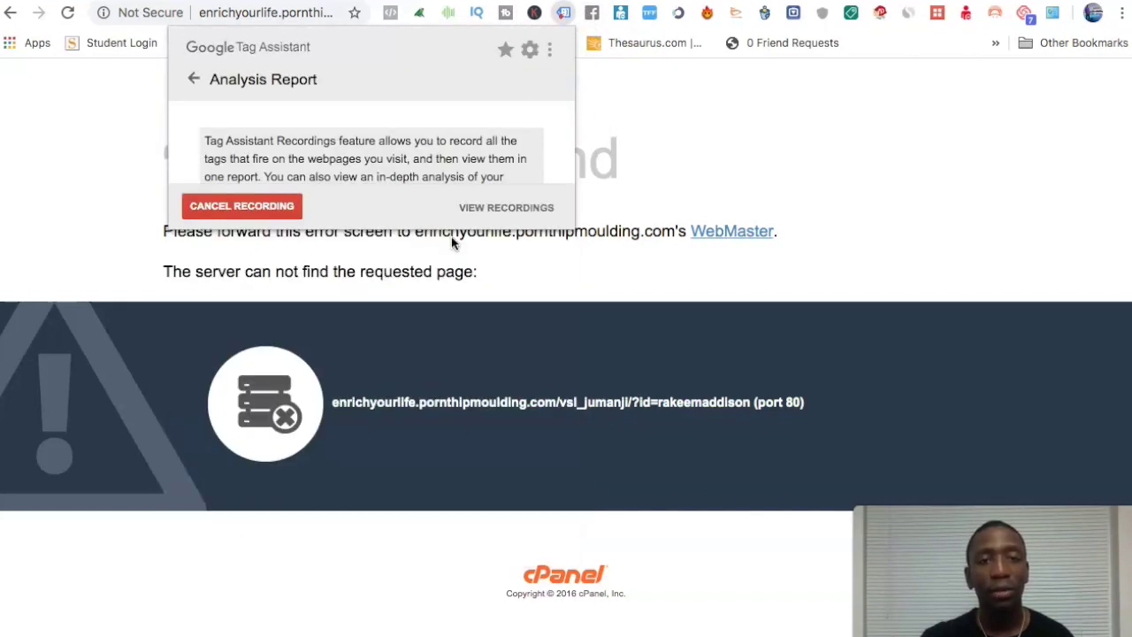
left_click(245, 213)
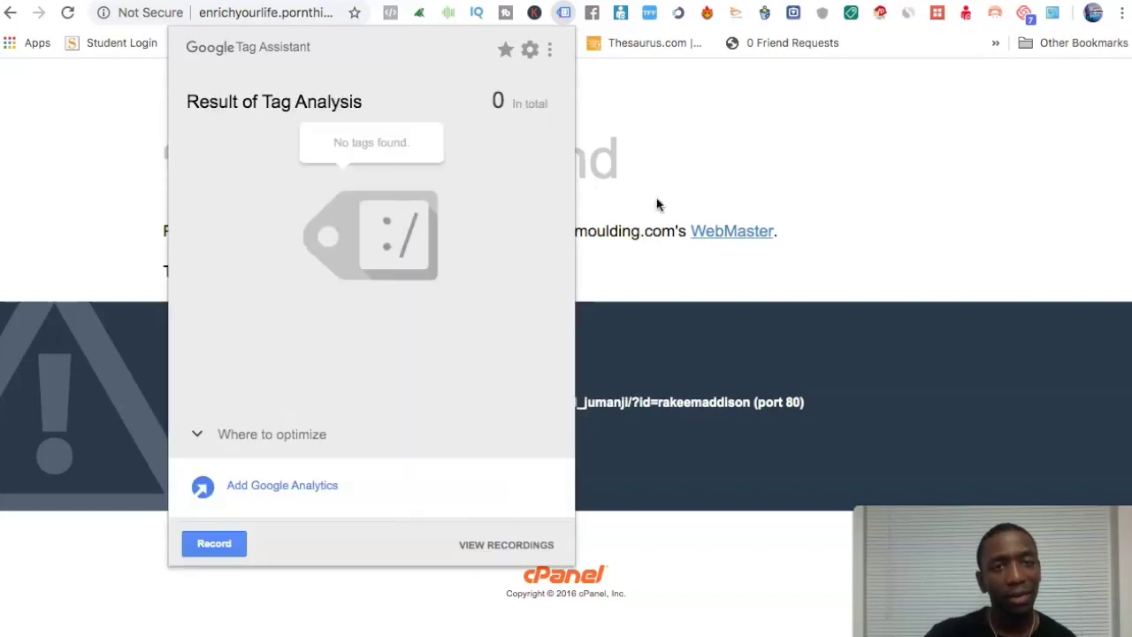
left_click(717, 177)
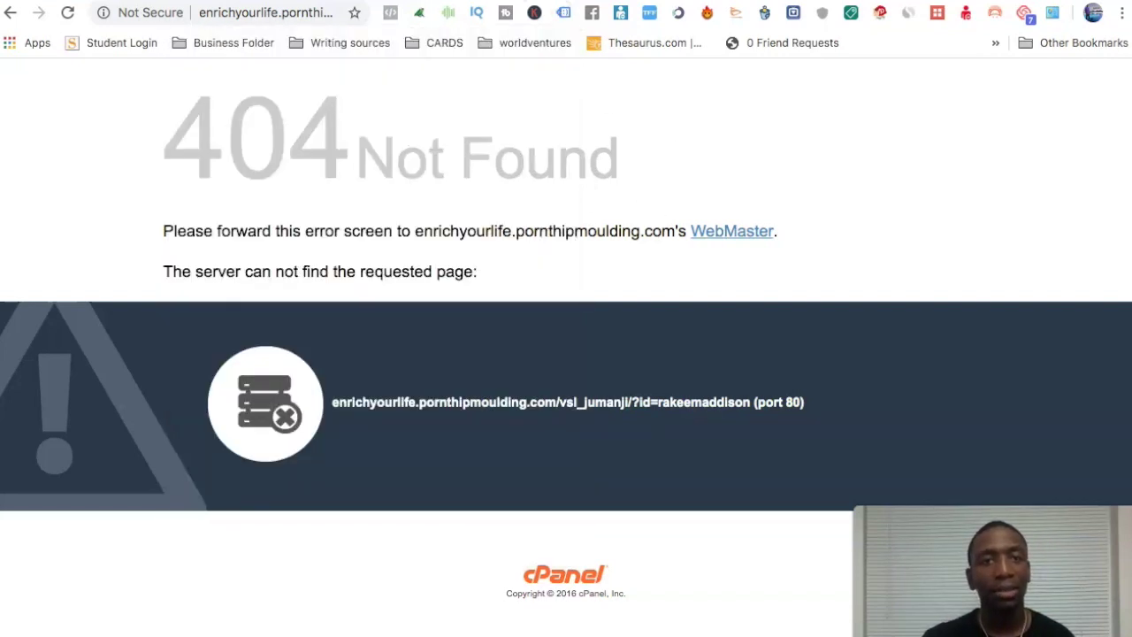
key("ctrl+w")
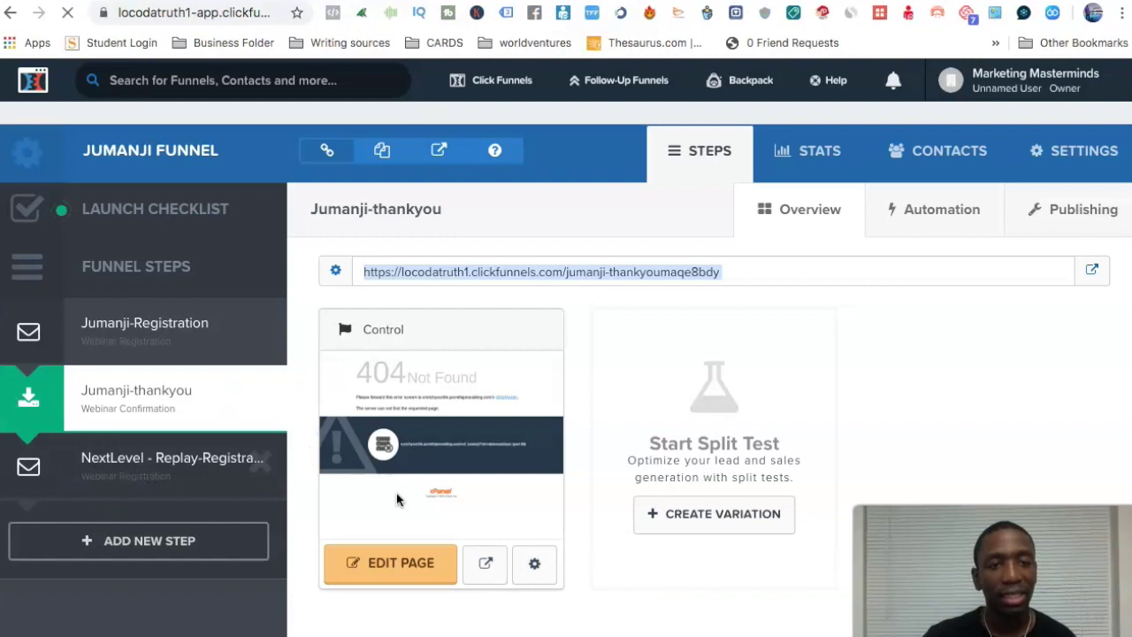
Open the tracking code settings of the NextLevel - Replay-Registration funnel step in the page editor
left_click(175, 470)
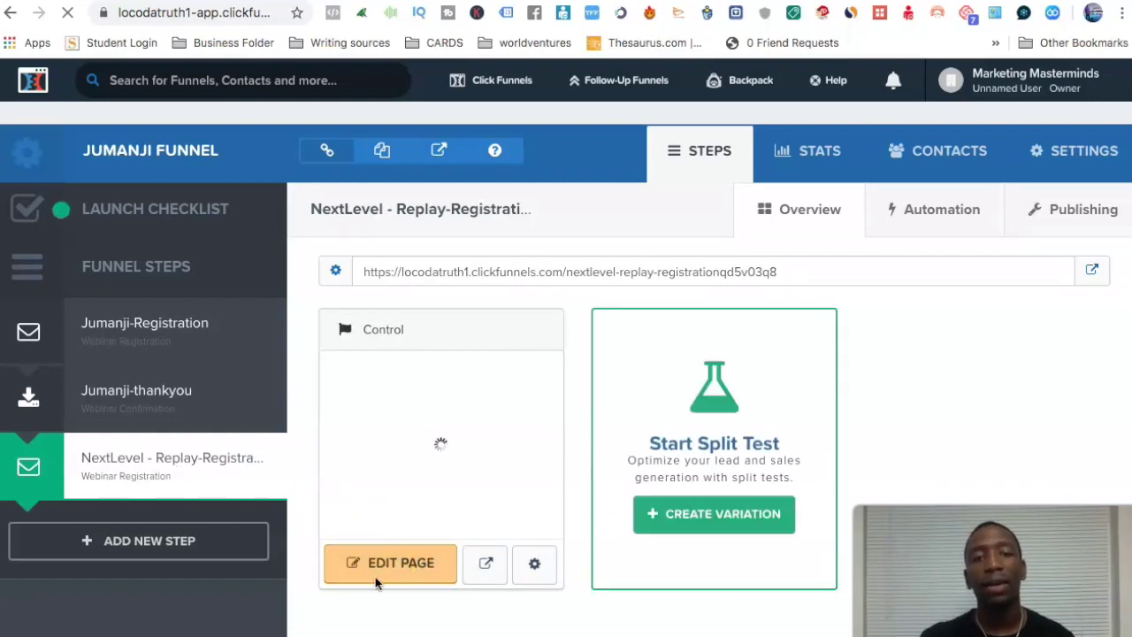
left_click(390, 562)
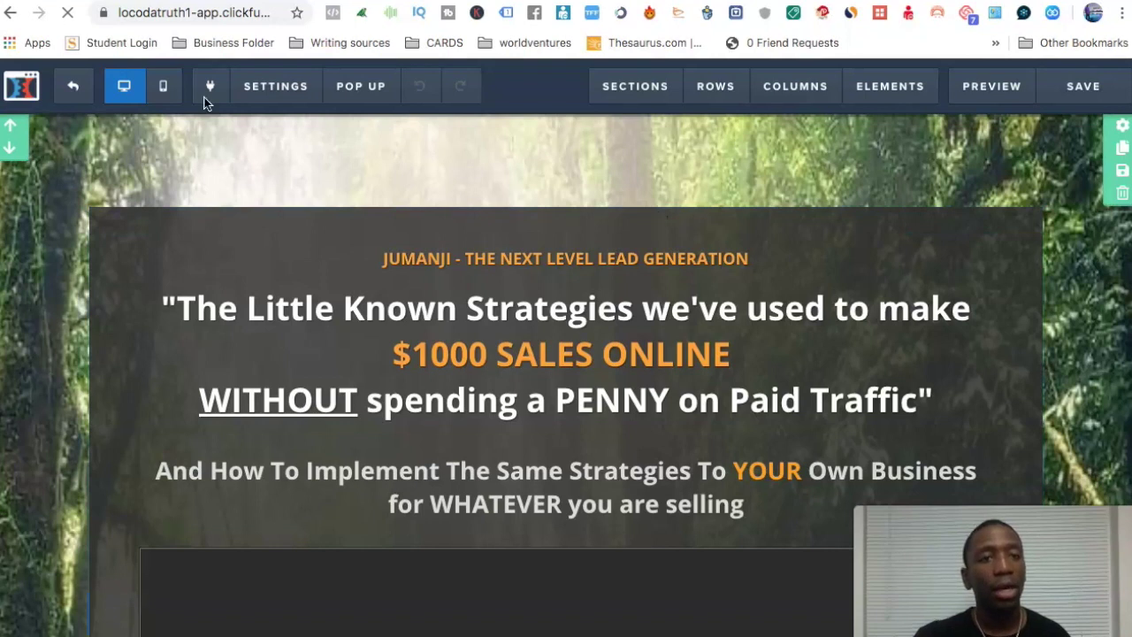
left_click(277, 88)
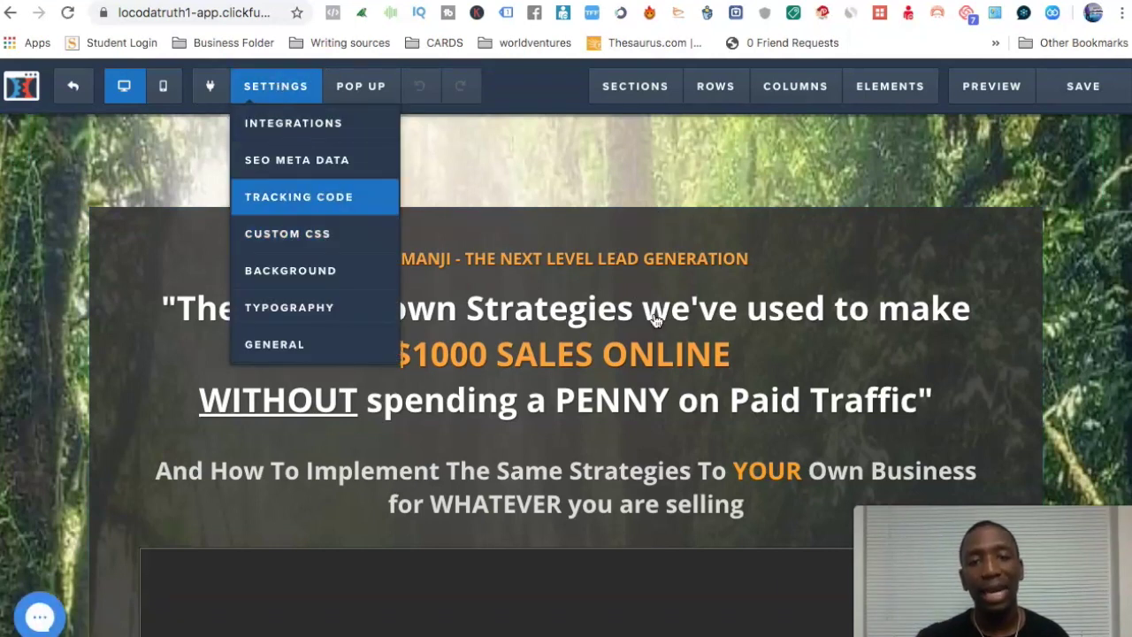
left_click(313, 195)
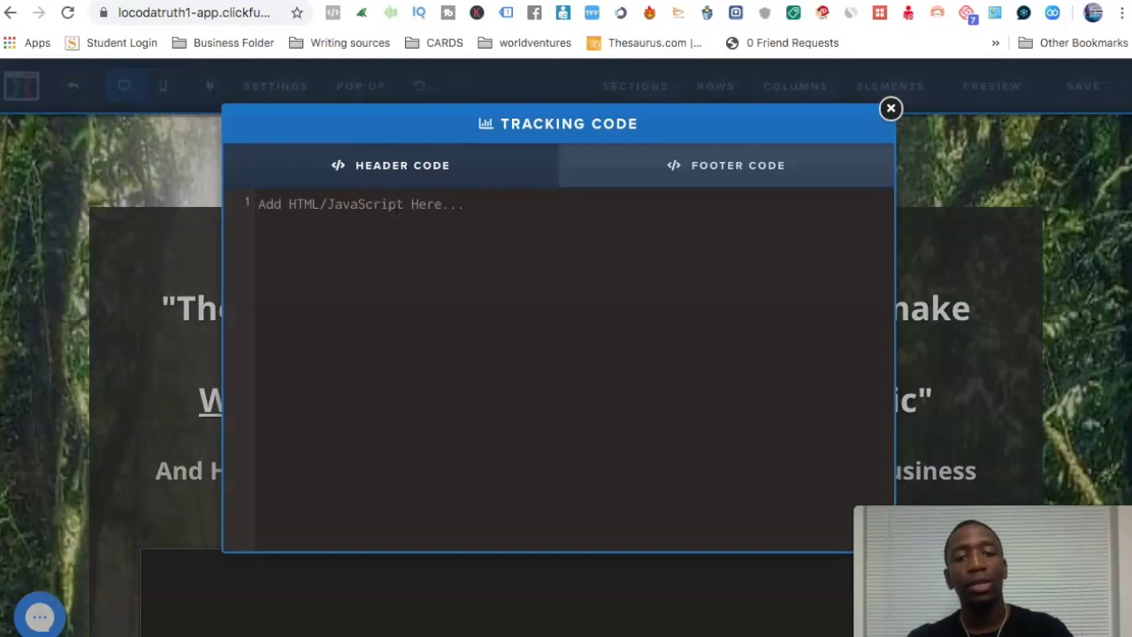
type("https://locodatruth1.clickfunnels.com/jumanji-thankyoumage8bdy")
double_click(688, 205)
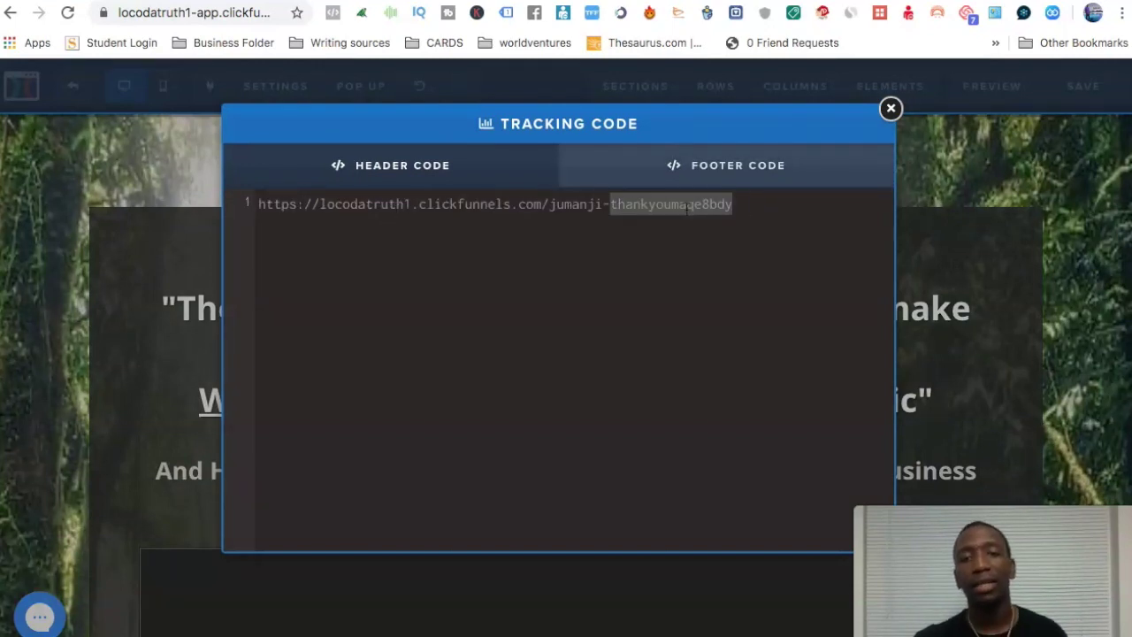
key("super+a")
key("BackSpace")
Switch to Google Ads and copy the page-load event snippet for the Bombshell Submit lead form conversion again
key("ctrl+Tab")
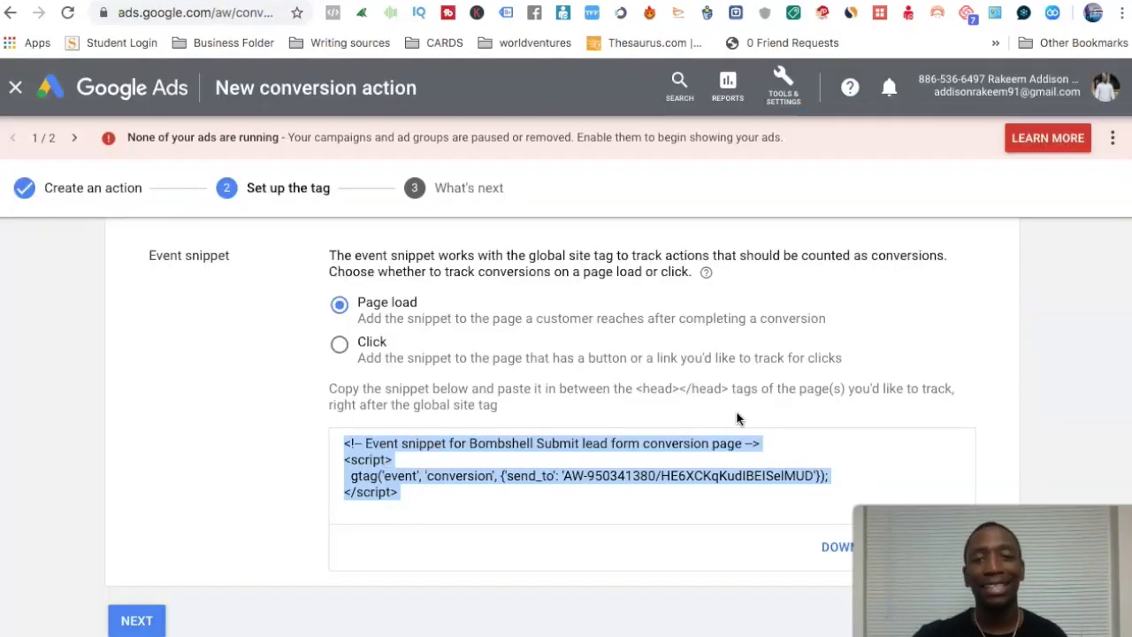
right_click(421, 442)
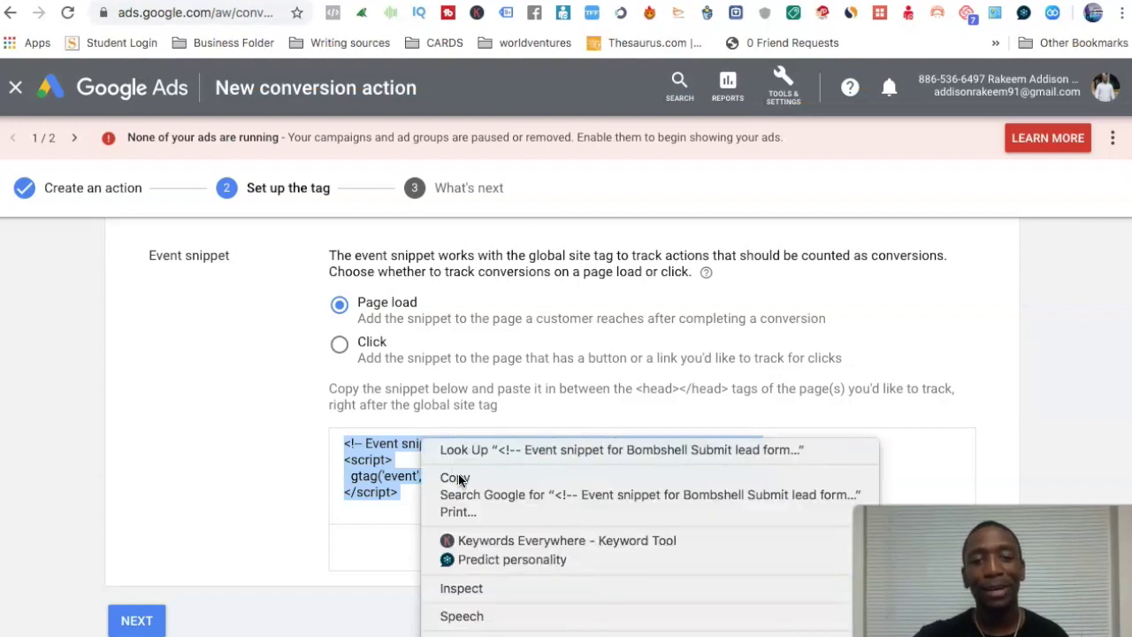
left_click(454, 478)
Switch to ClickFunnels, insert the copied event snippet into the replay registration page's header code, and save the page
key("ctrl+shift+Tab")
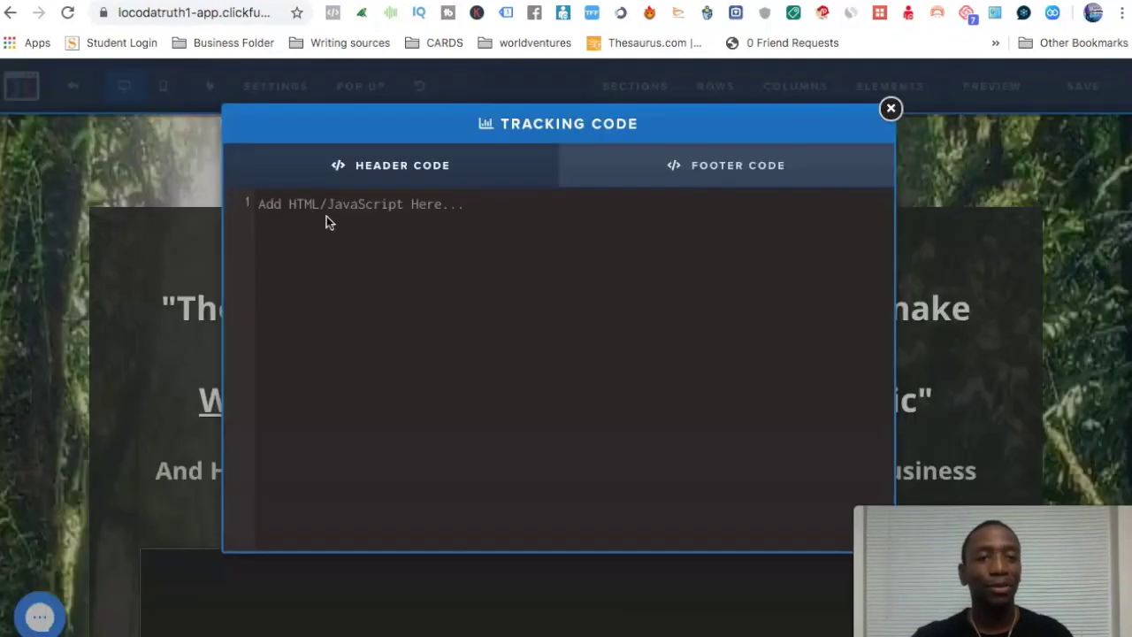
key("super+v")
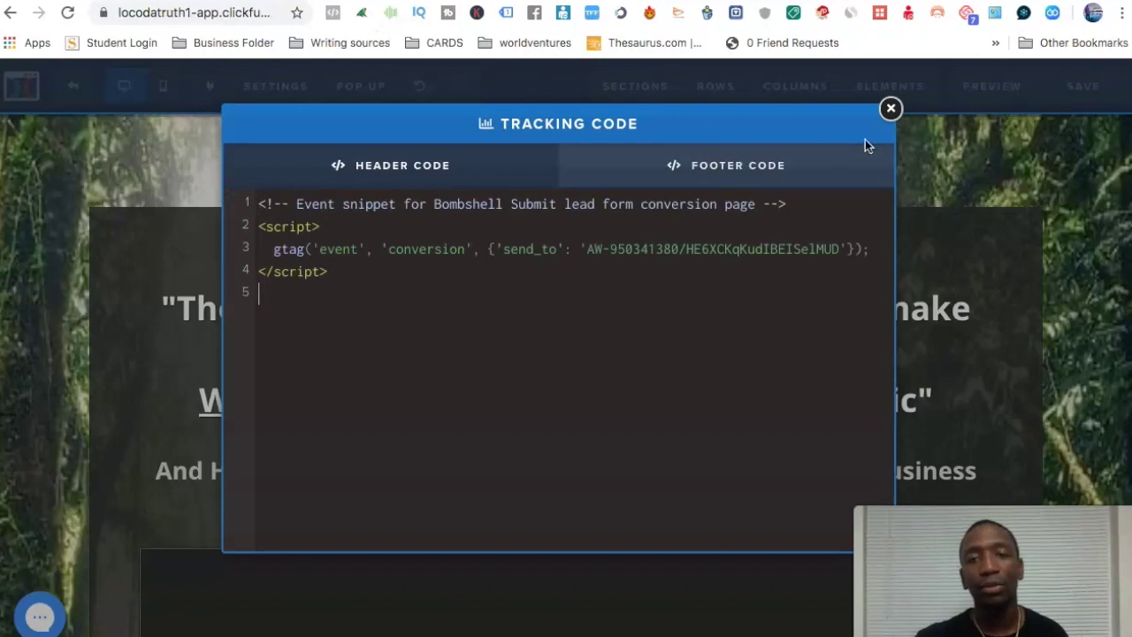
left_click(891, 111)
left_click(1085, 86)
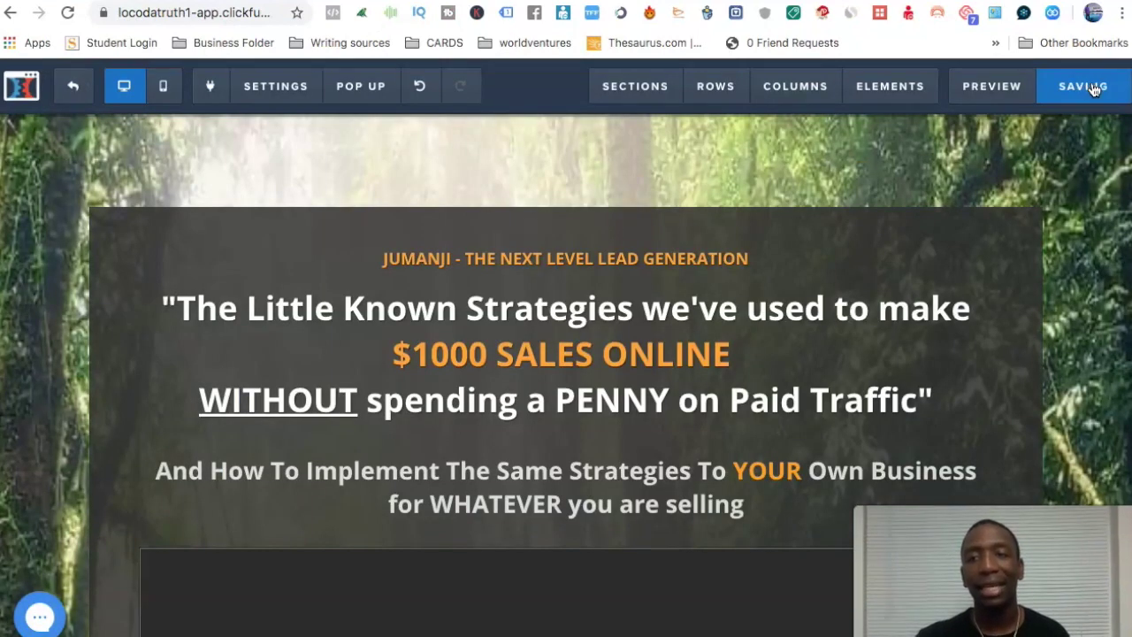
Return to the funnel overview, load the replay registration page's URL in the browser and close its registration pop-up
left_click(74, 92)
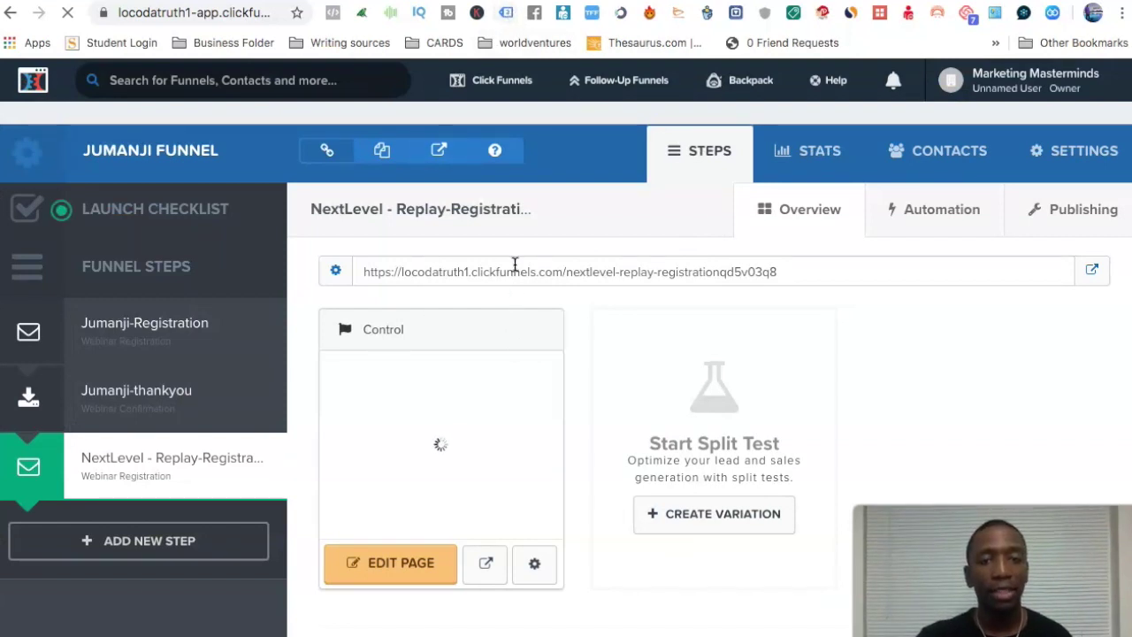
left_click(514, 265)
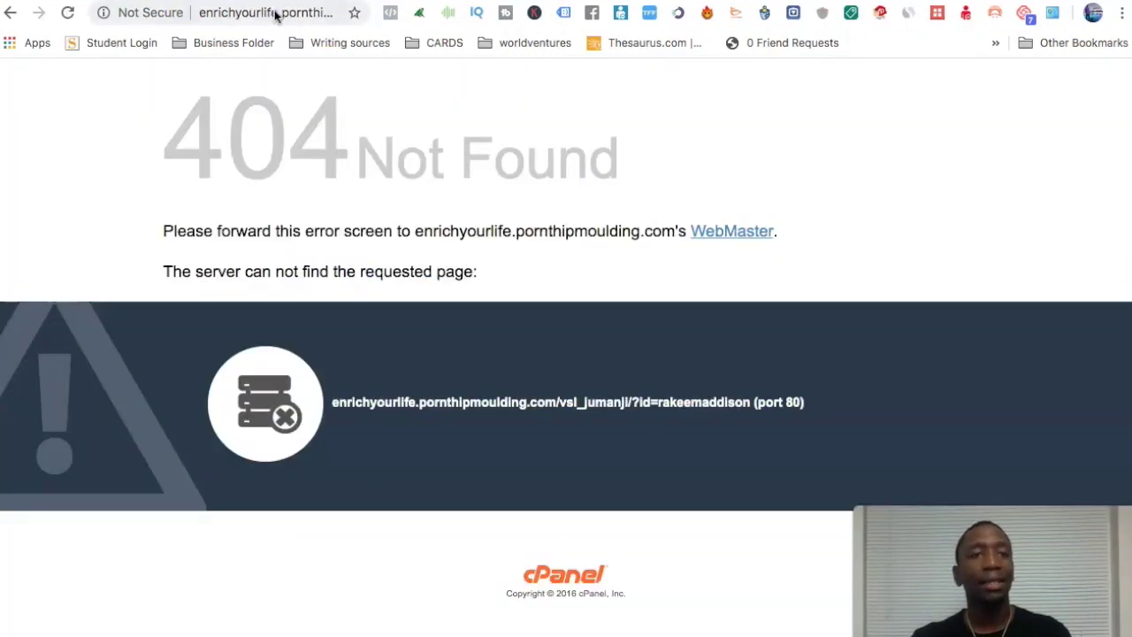
left_click(275, 15)
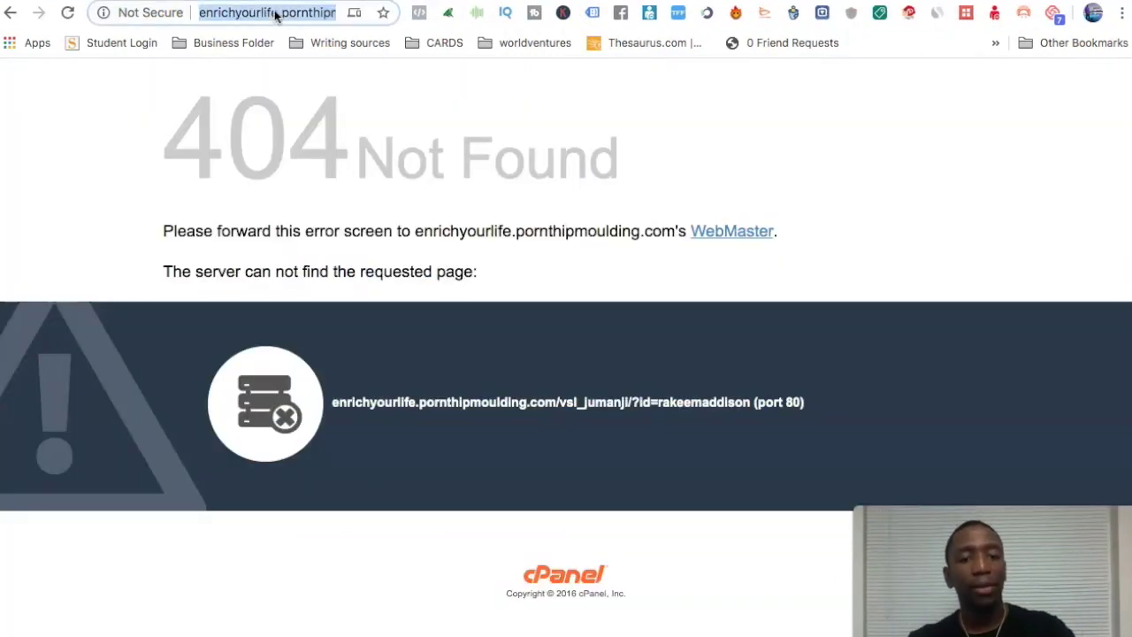
key("ctrl+v")
key("Return")
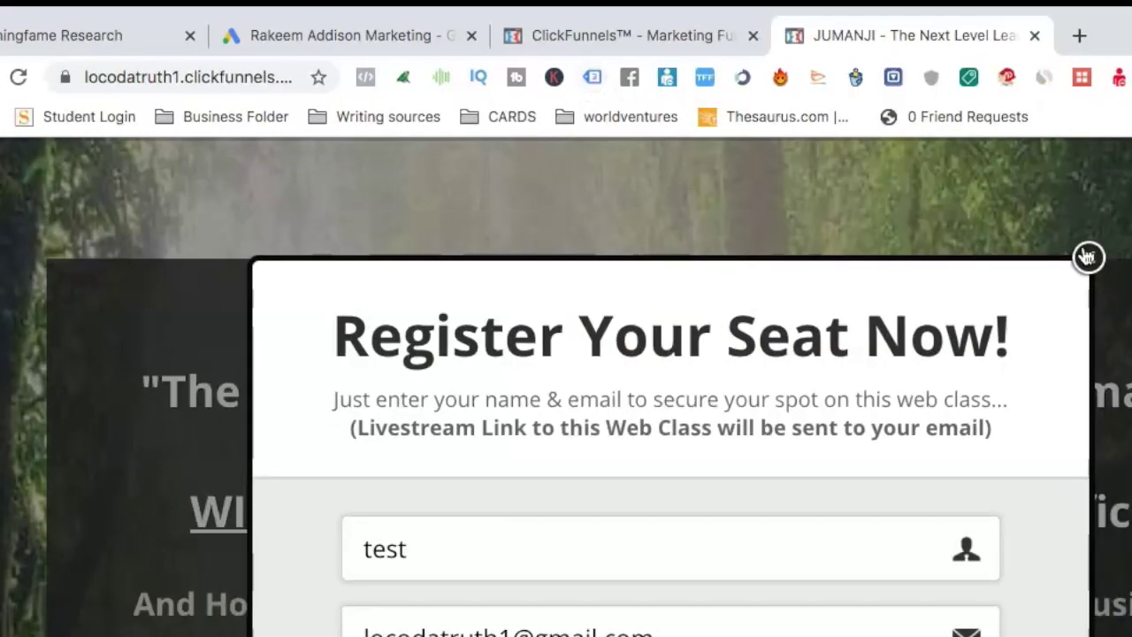
left_click(1090, 257)
Inspect the tags detected on the live replay registration page with Google Tag Assistant
left_click(594, 79)
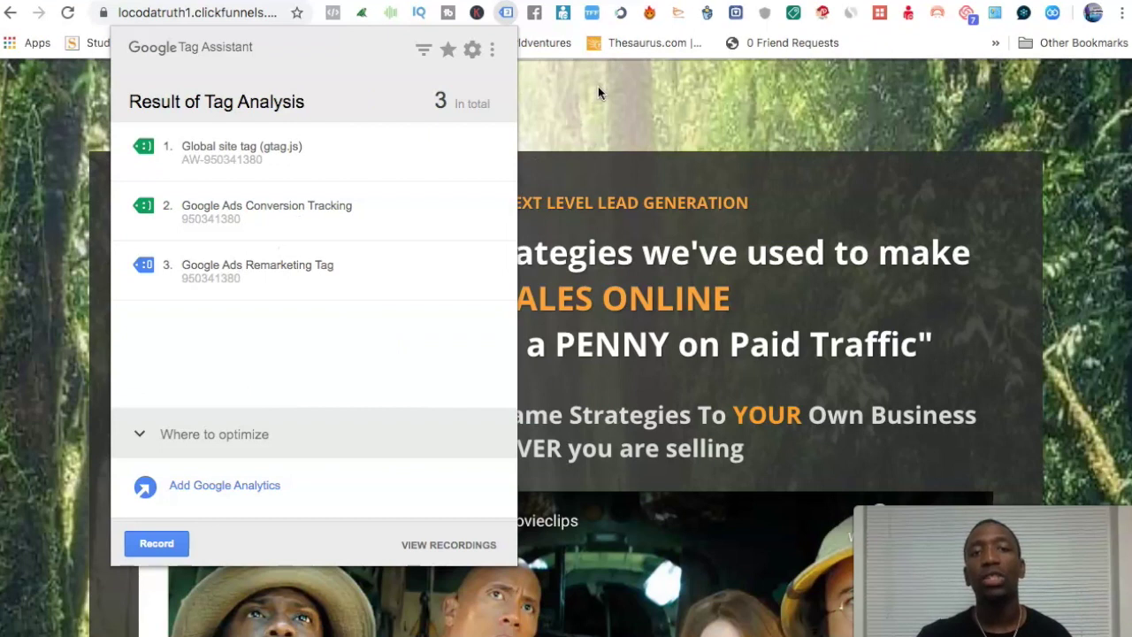
left_click(714, 181)
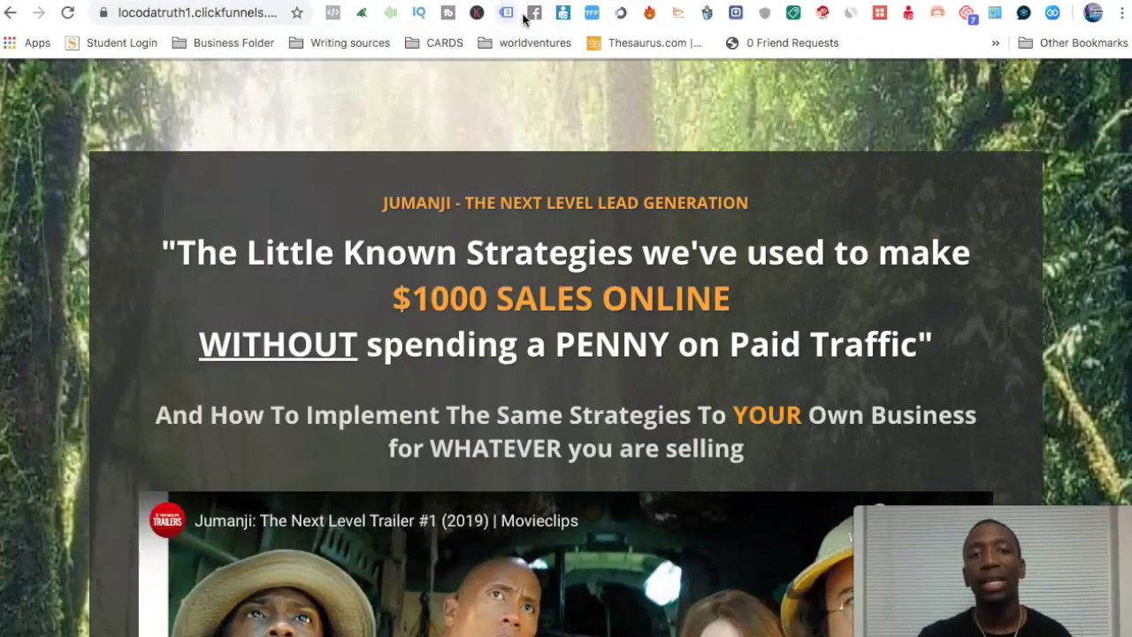
left_click(506, 12)
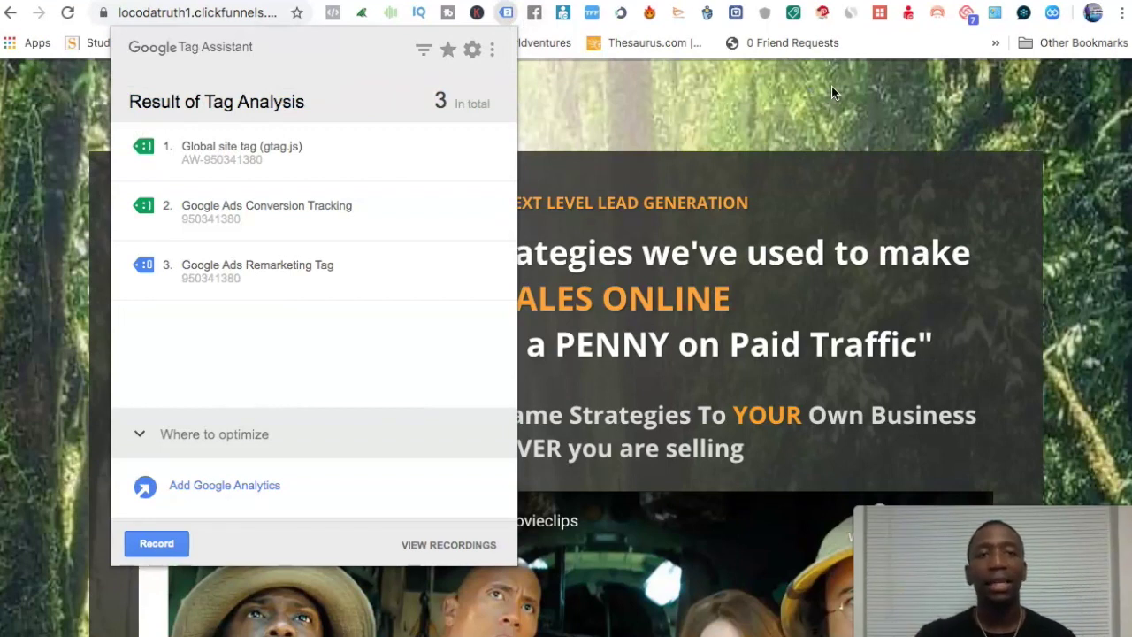
left_click(755, 94)
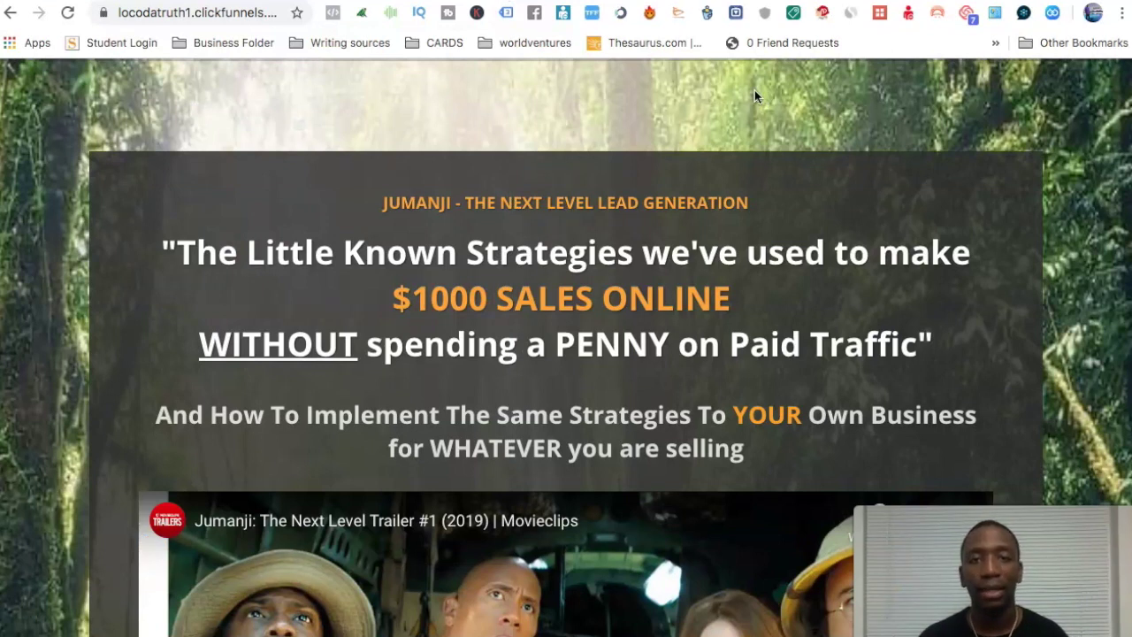